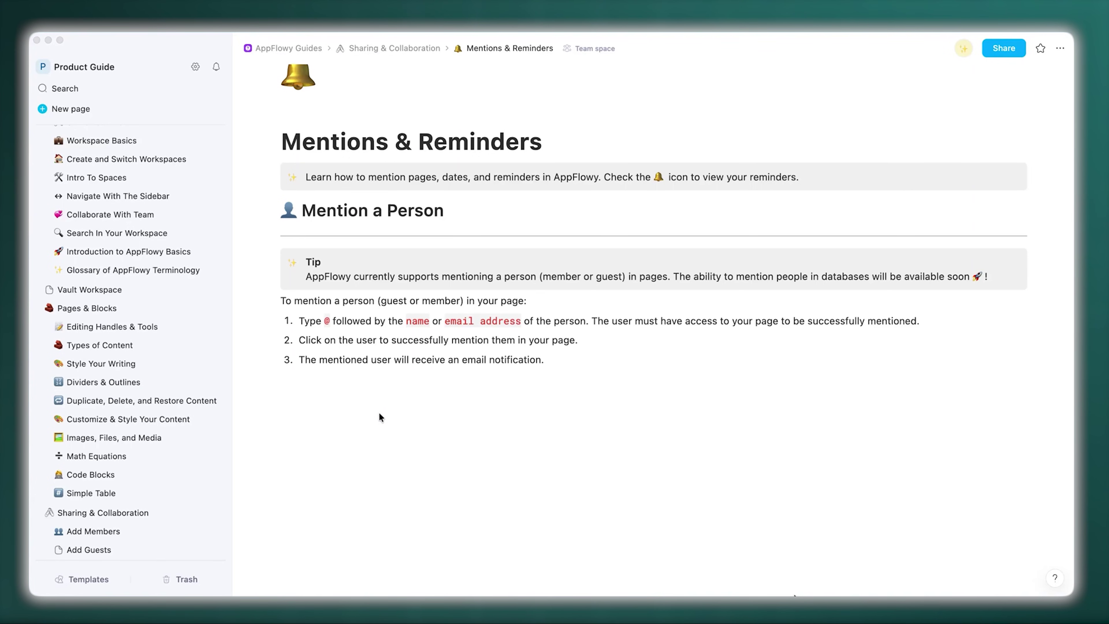
On a new line below the numbered steps, @-mention the matching workspace member.
click(330, 386)
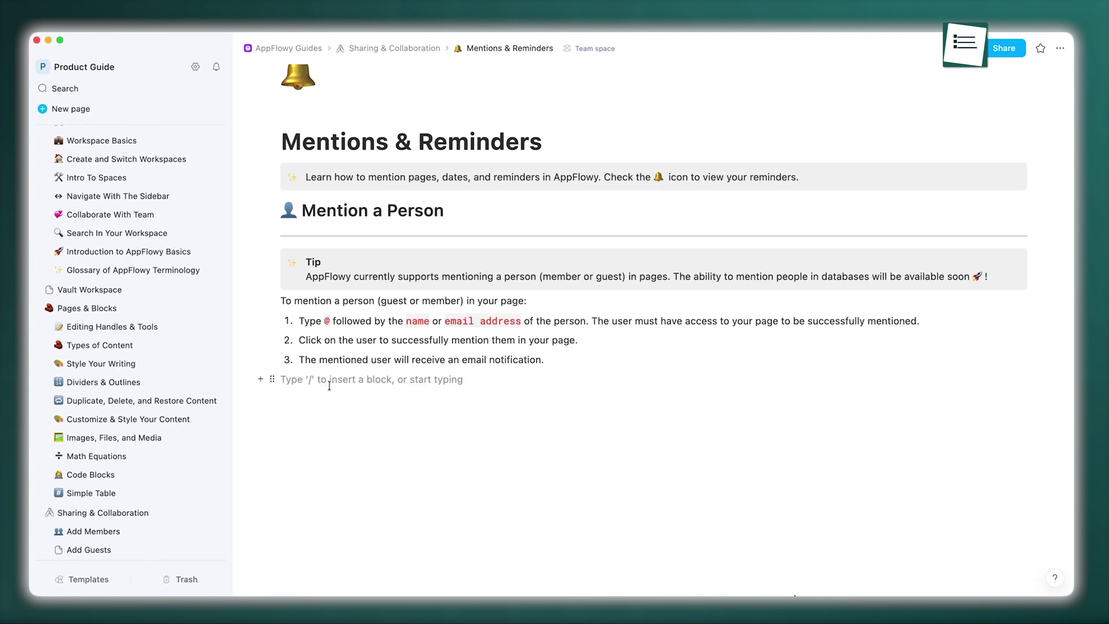
text(@son)
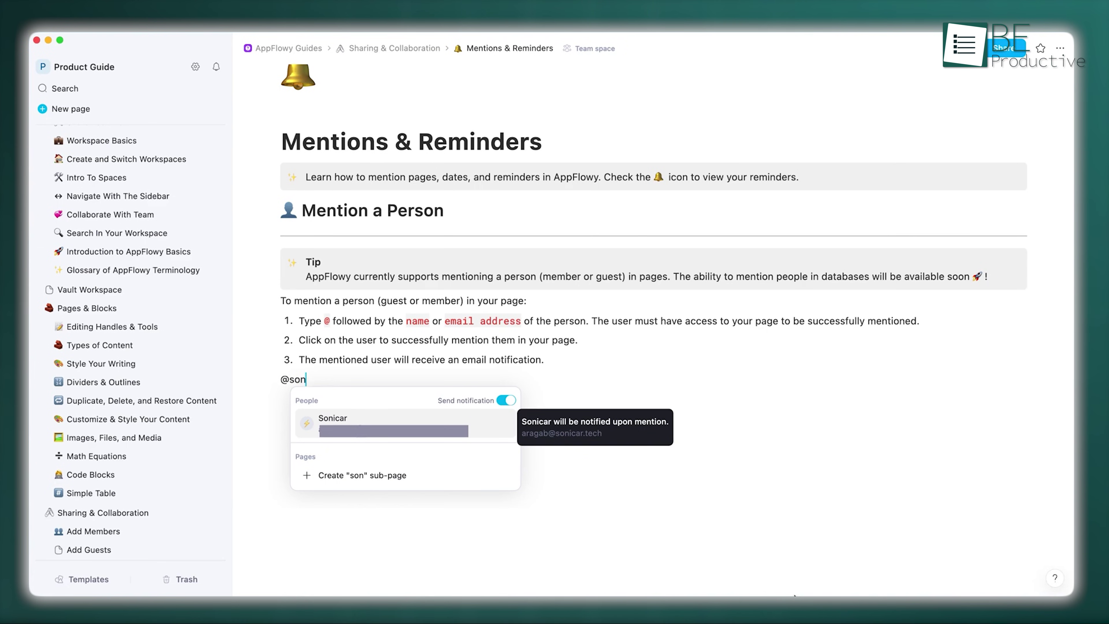
click(362, 427)
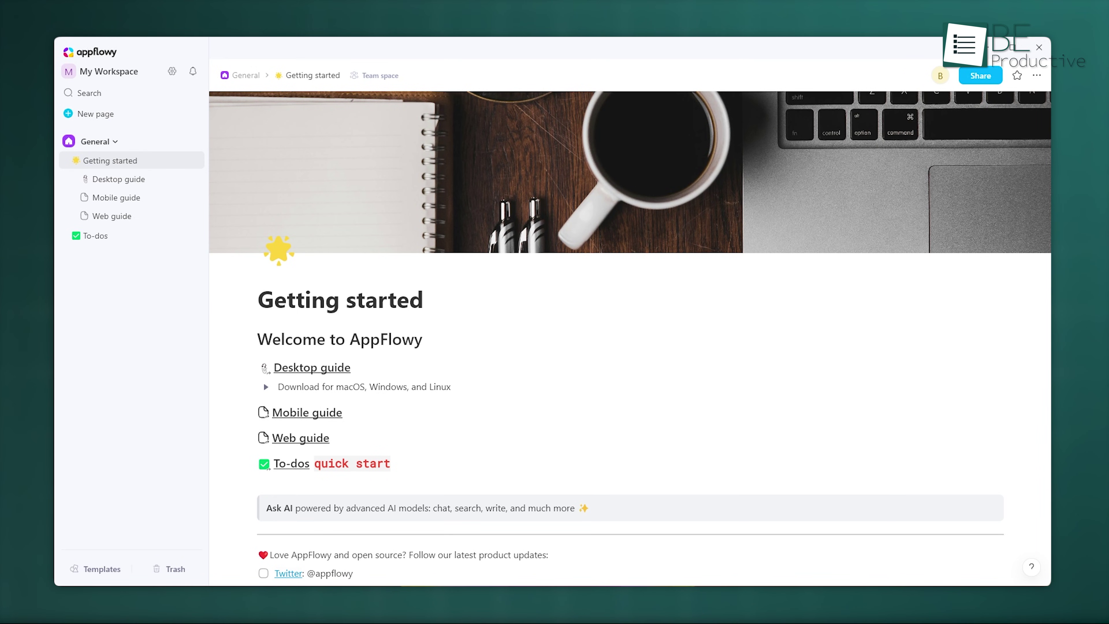
scroll(801, 343, down, 3)
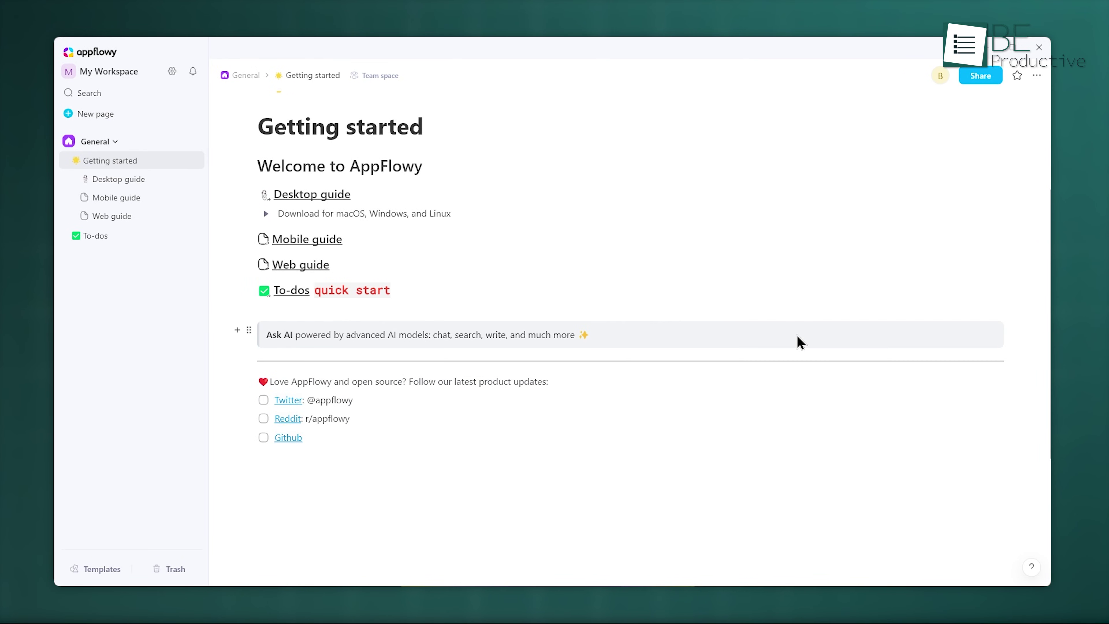
scroll(800, 343, up, 2)
scroll(801, 343, up, 1)
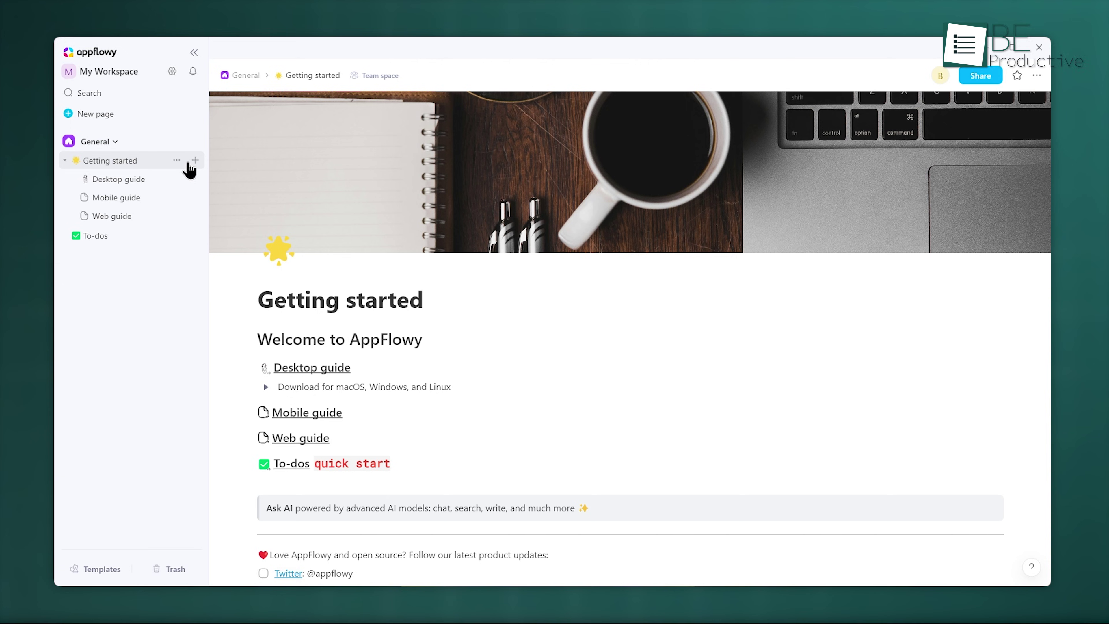
click(195, 162)
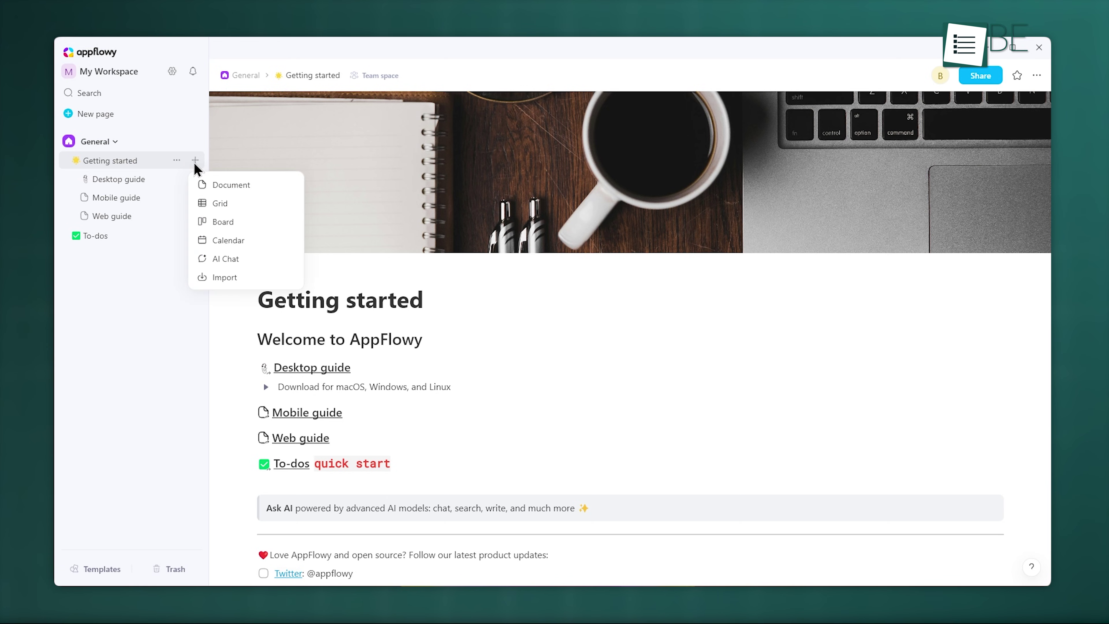
click(172, 362)
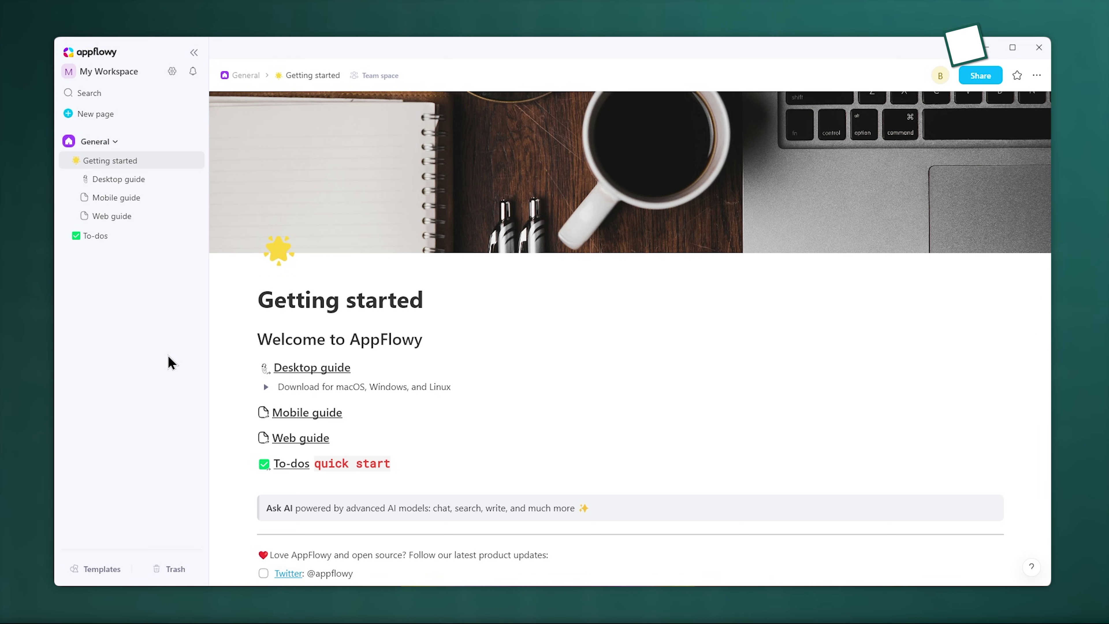
Create a new page in General, clear the stray slash from its title, and enter the body.
key(ctrl+n)
text(/)
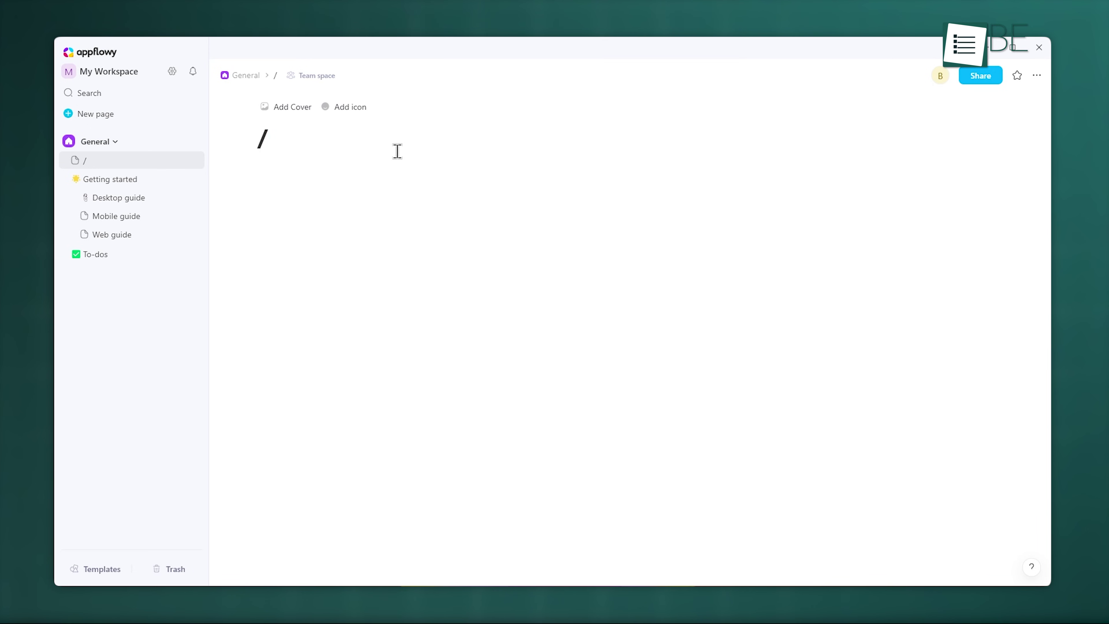
key(BackSpace)
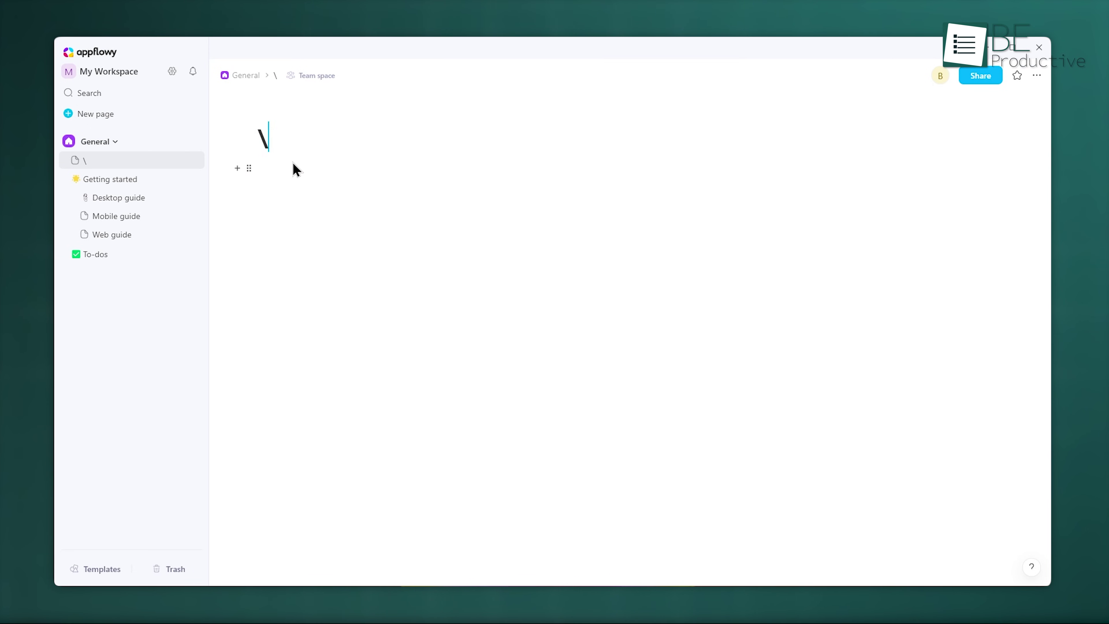
key(BackSpace)
key(Return)
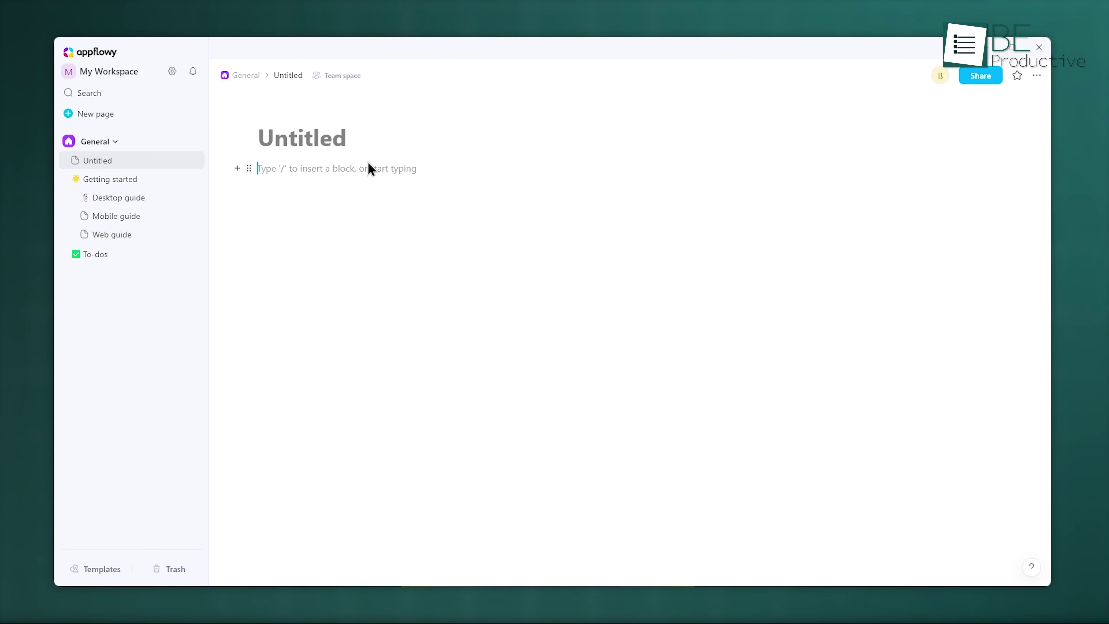
text(New page)
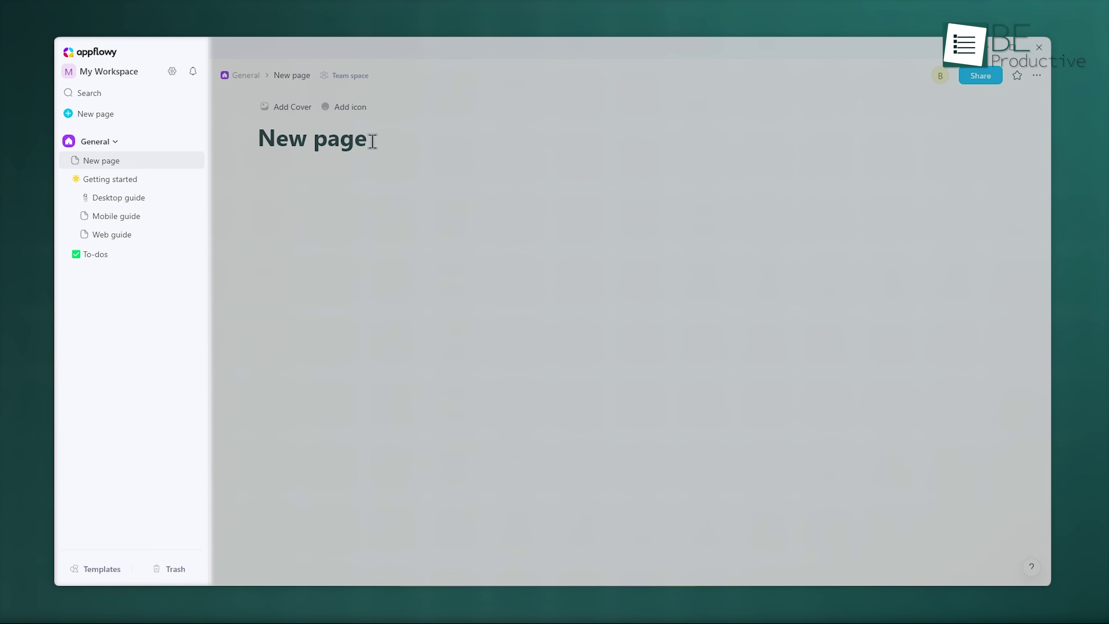
key(Return)
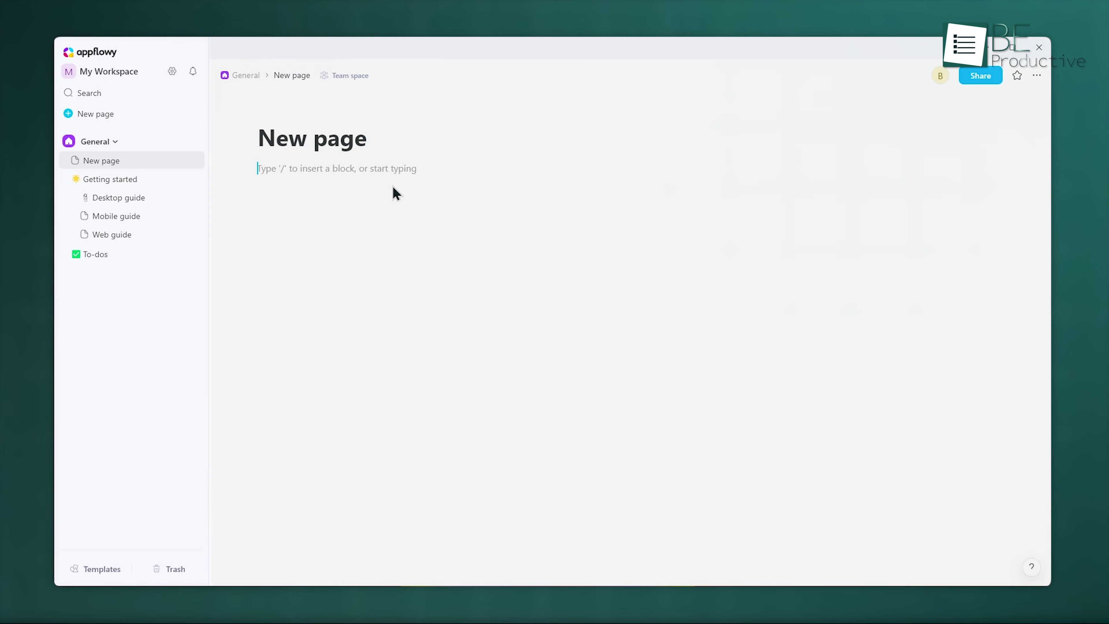
Run AI Continue writing from the / menu in the page body.
text(/)
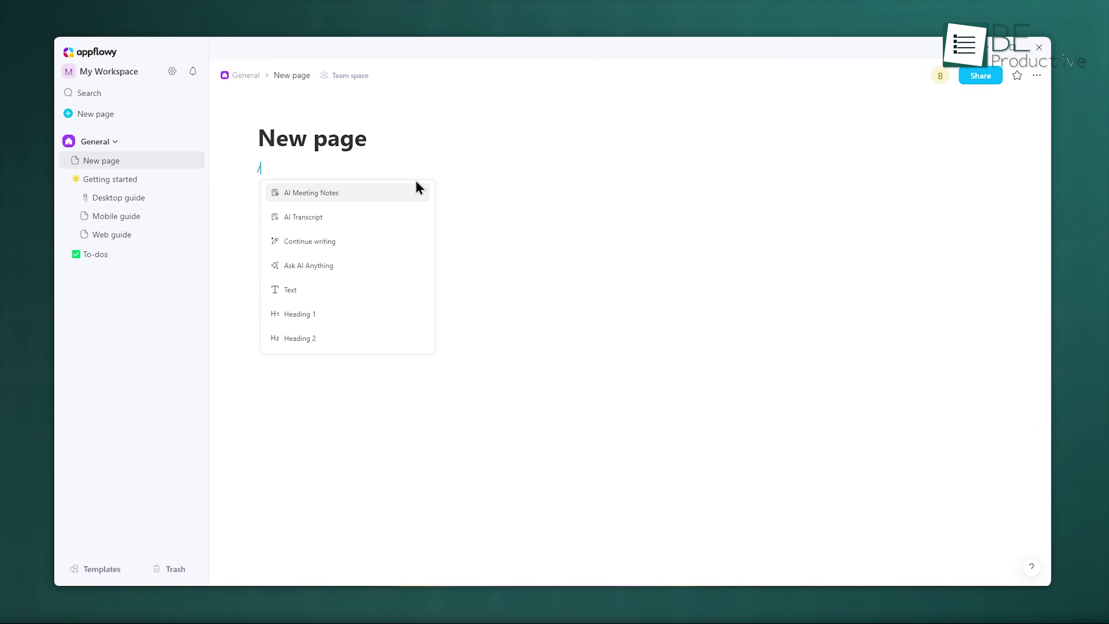
key(BackSpace)
text(/)
click(350, 243)
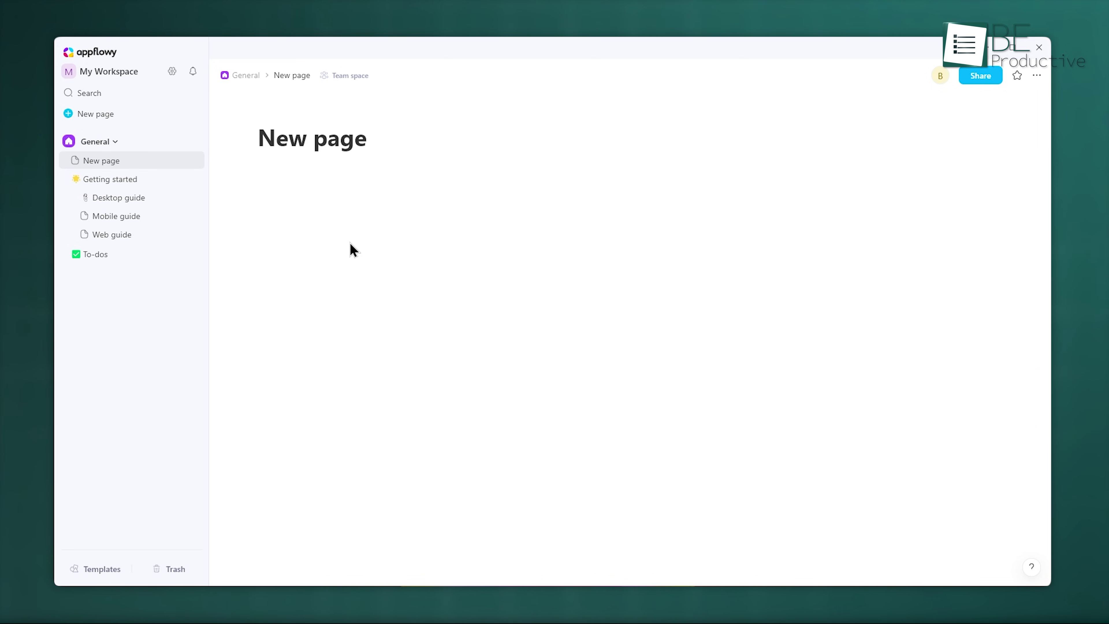
Title the page 'About Ai', then erase it back to Untitled.
triple_click(426, 144)
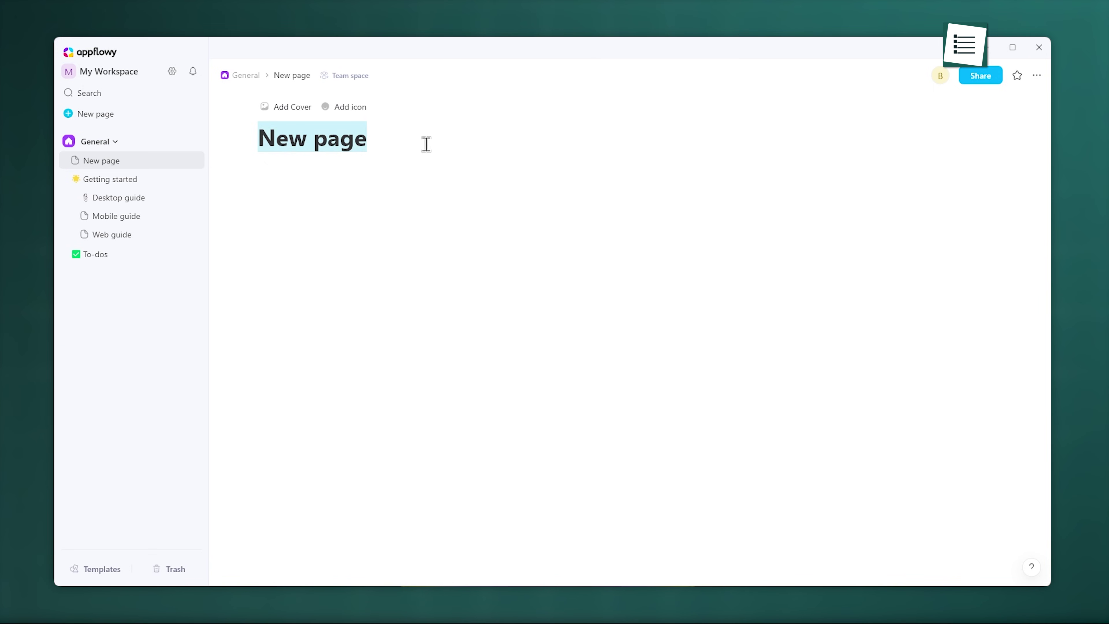
text(About Ai)
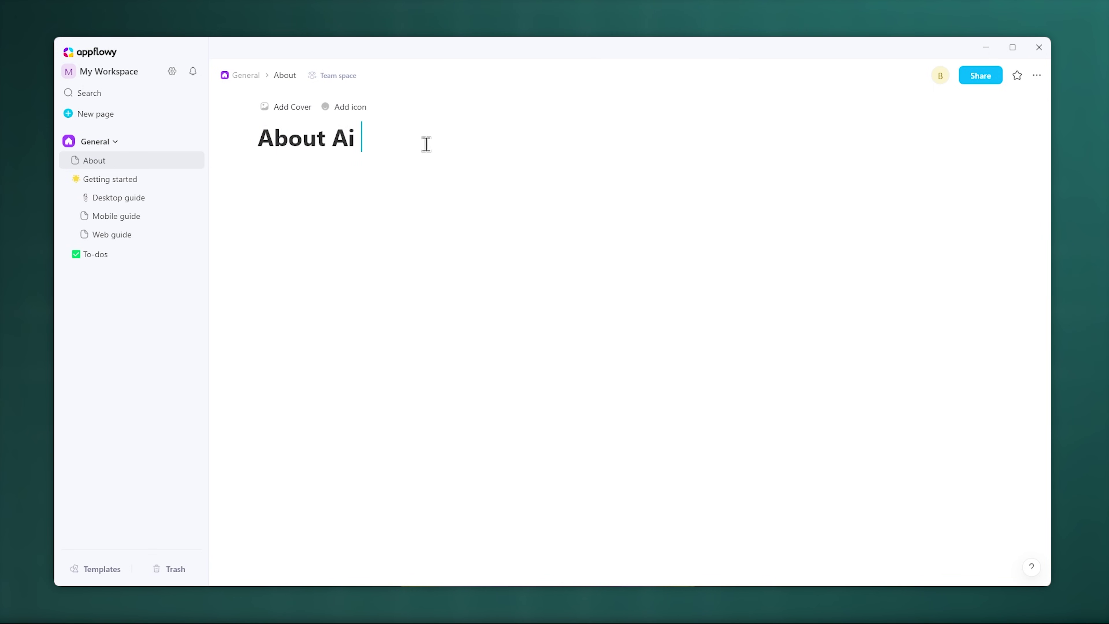
key(BackSpace)
key(BackSpace)
key(BackSpace)
key(BackSpace)
key(BackSpace)
key(BackSpace)
key(BackSpace)
key(BackSpace)
key(BackSpace)
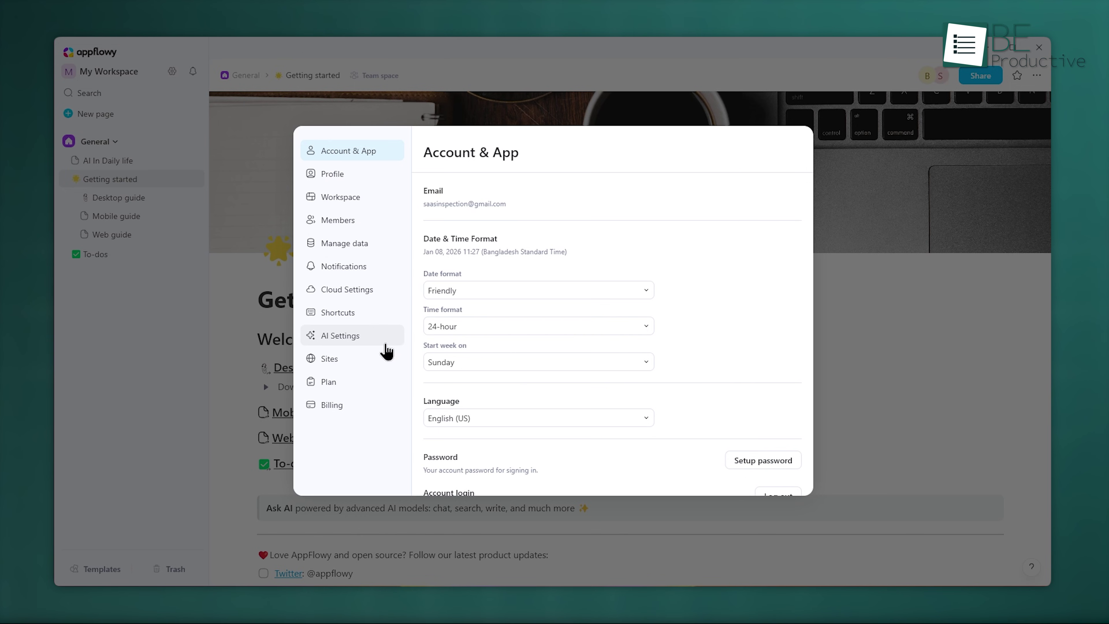
In AI Settings, browse the language models, keep Auto, and switch on AppFlowy Local AI.
click(385, 342)
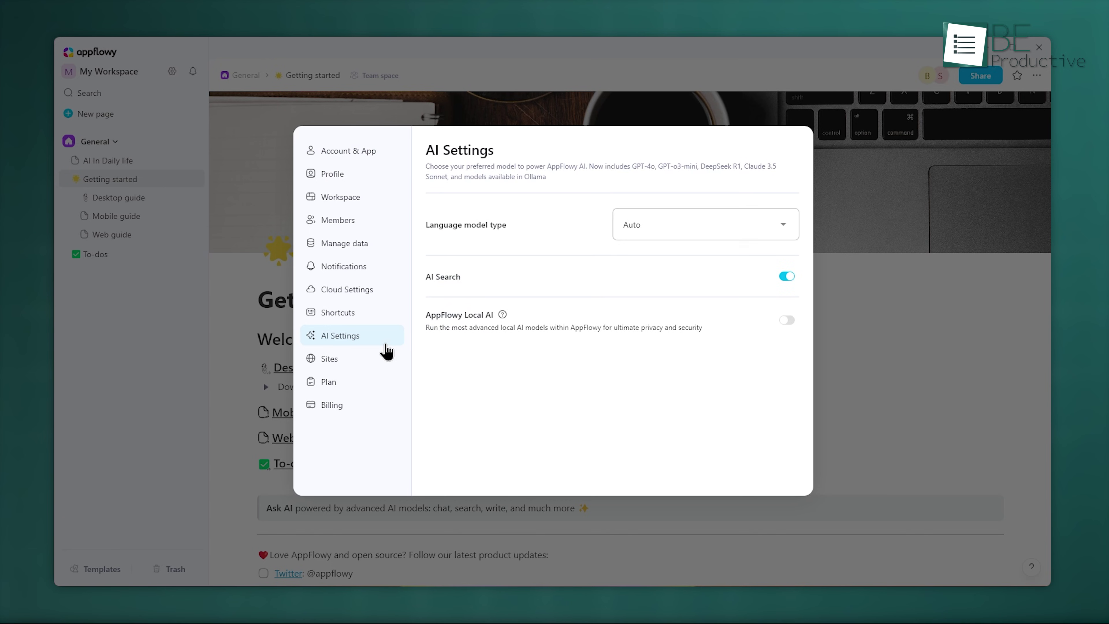
click(767, 230)
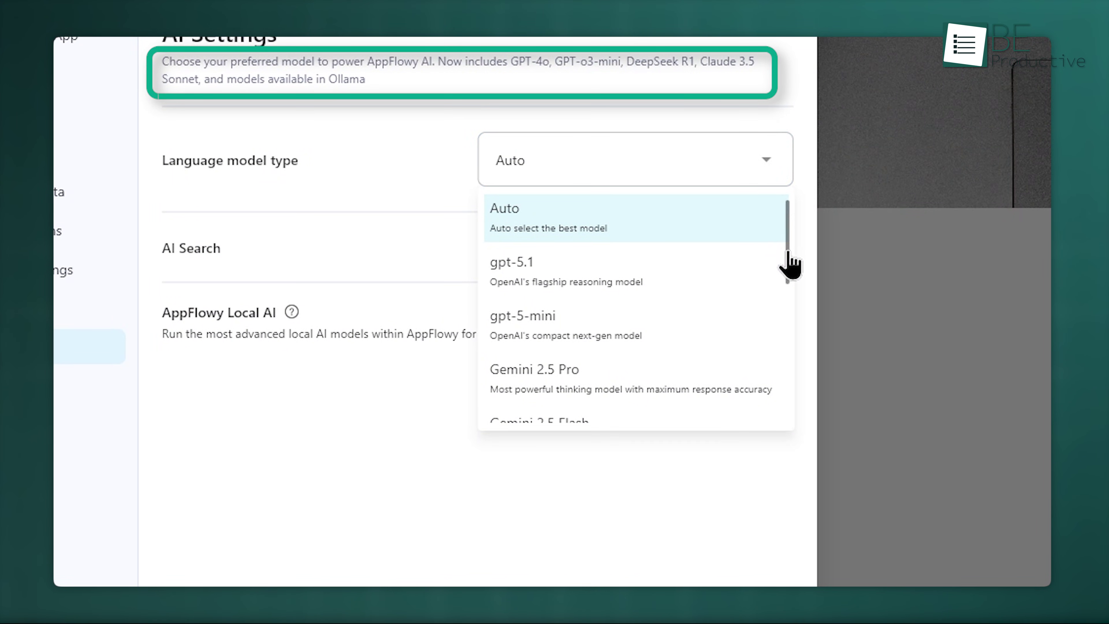
scroll(787, 272, down, 3)
drag(789, 284, 788, 387)
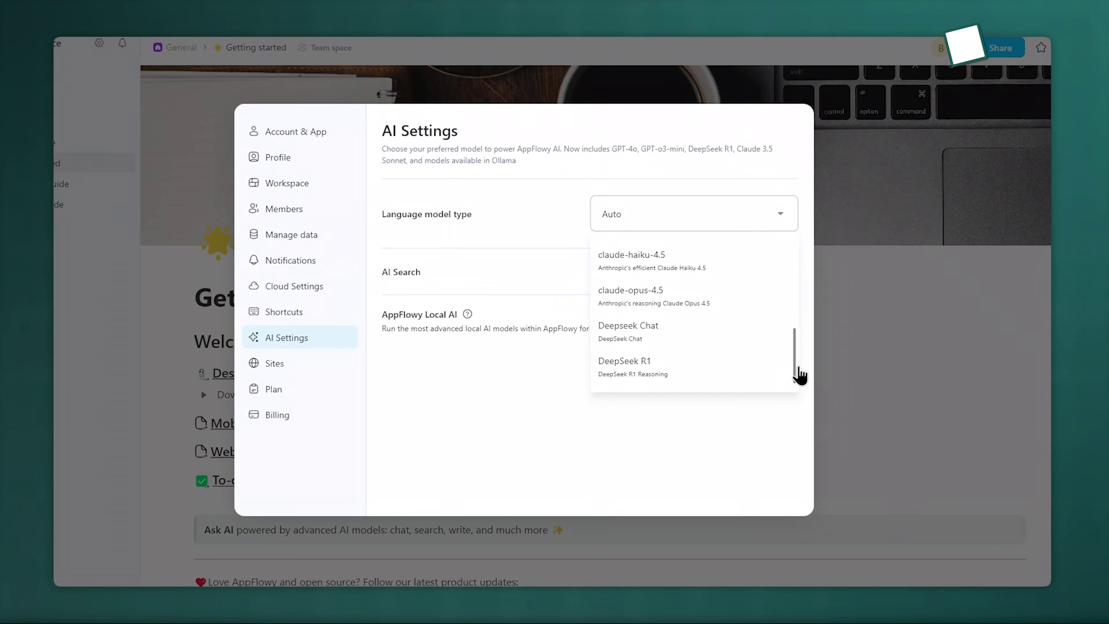
click(275, 353)
click(787, 319)
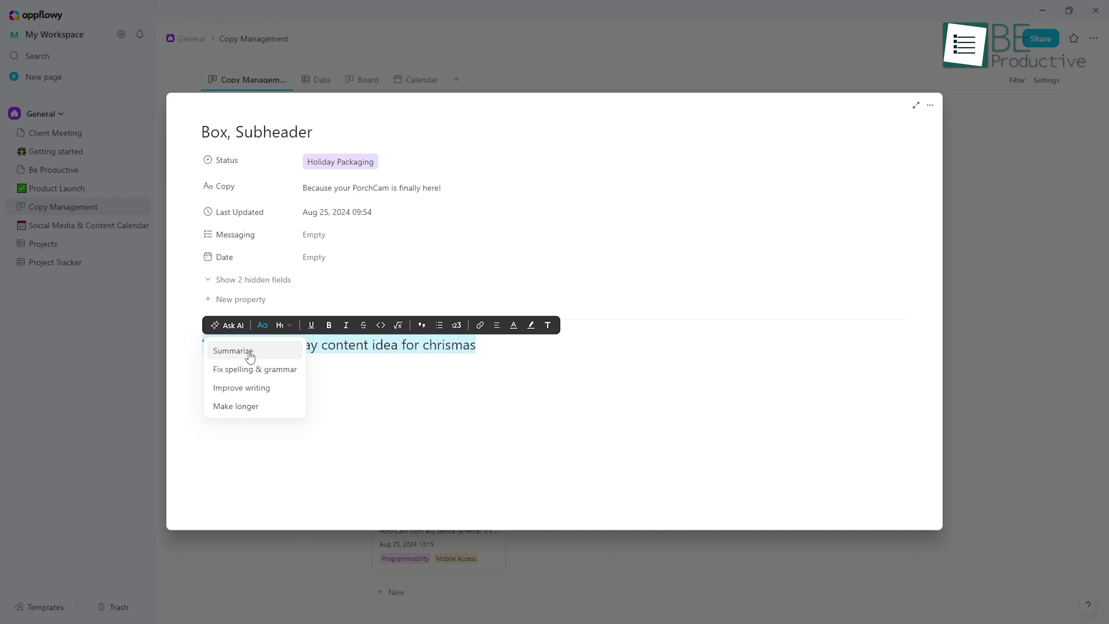
Summarize the card's prompt with AI, regenerate it a few times, and replace the prompt with the result.
click(248, 350)
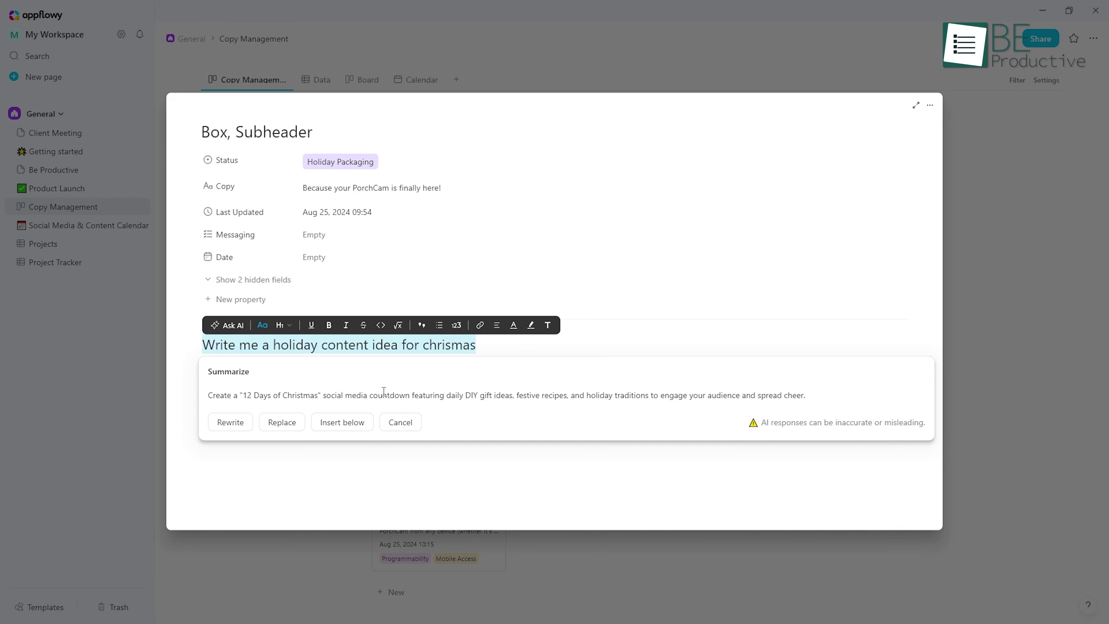
click(231, 422)
click(240, 326)
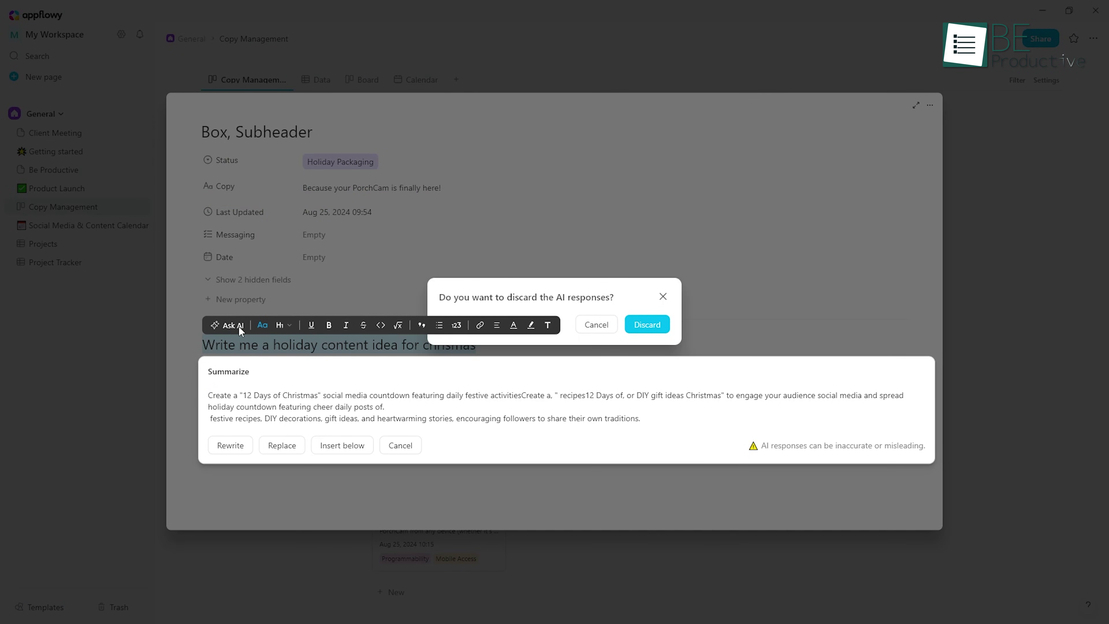
click(596, 321)
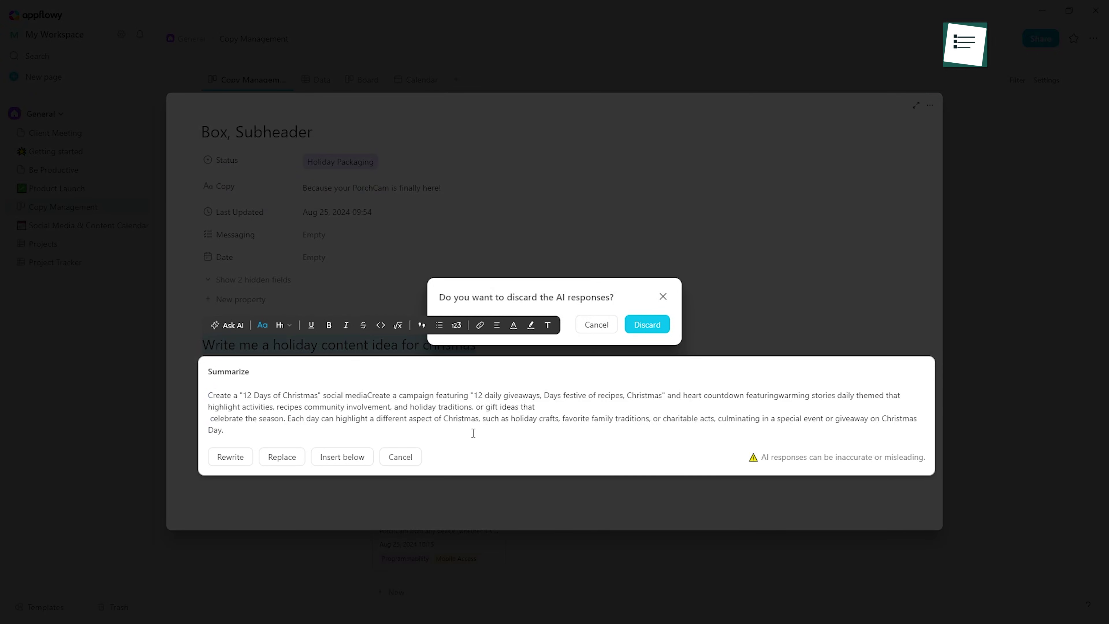
click(235, 326)
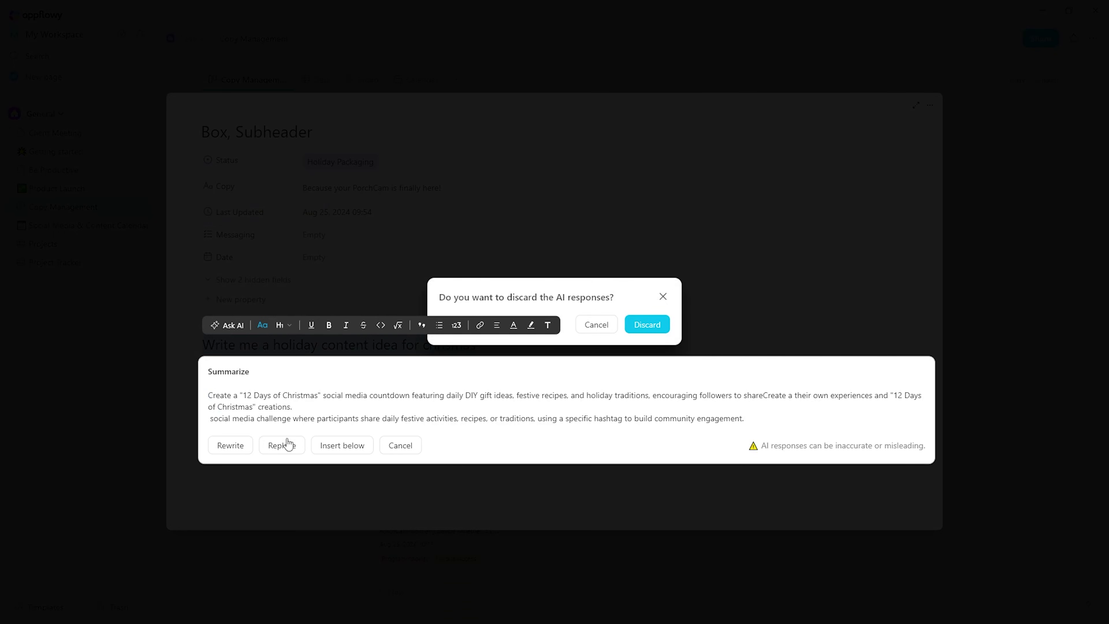
click(342, 446)
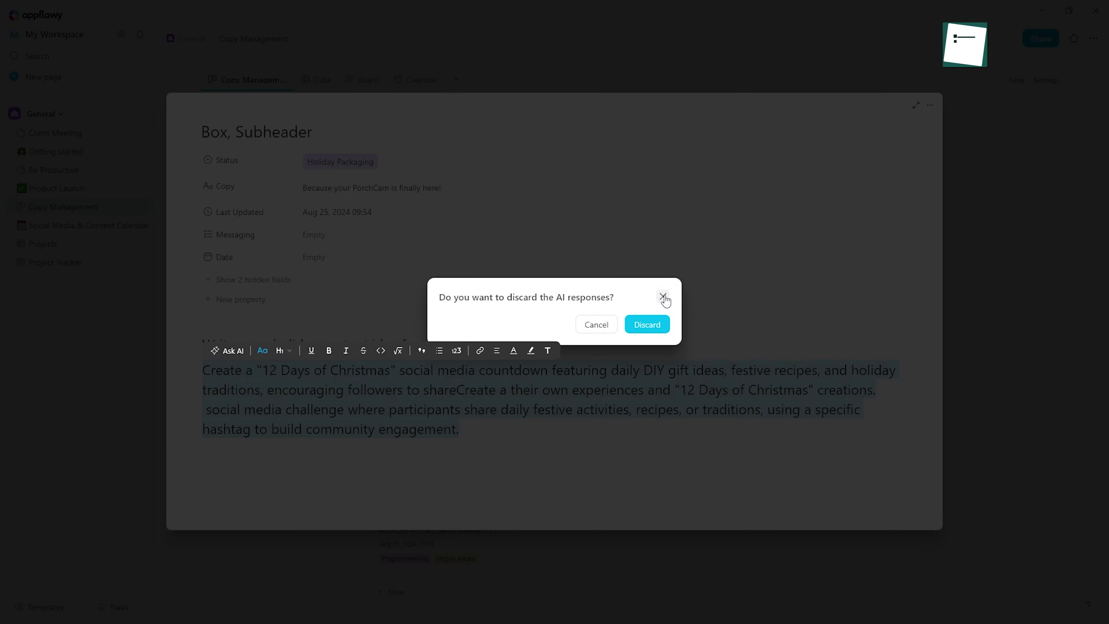
click(663, 297)
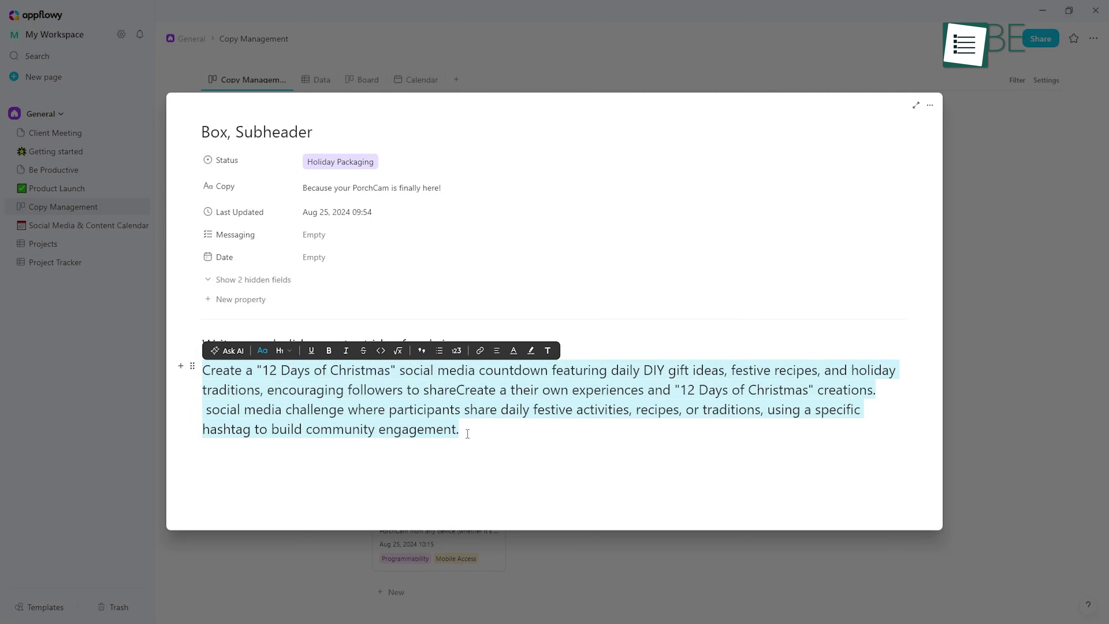
Have AI make the new paragraph longer, regenerate, and insert the result below the original.
drag(461, 430, 208, 373)
click(229, 351)
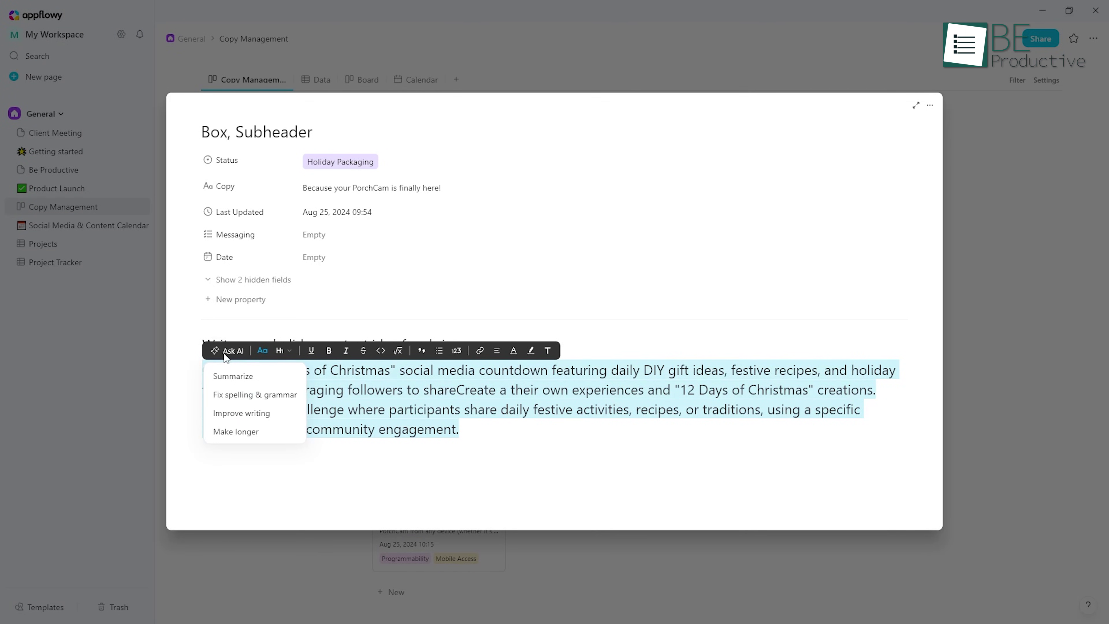
click(233, 432)
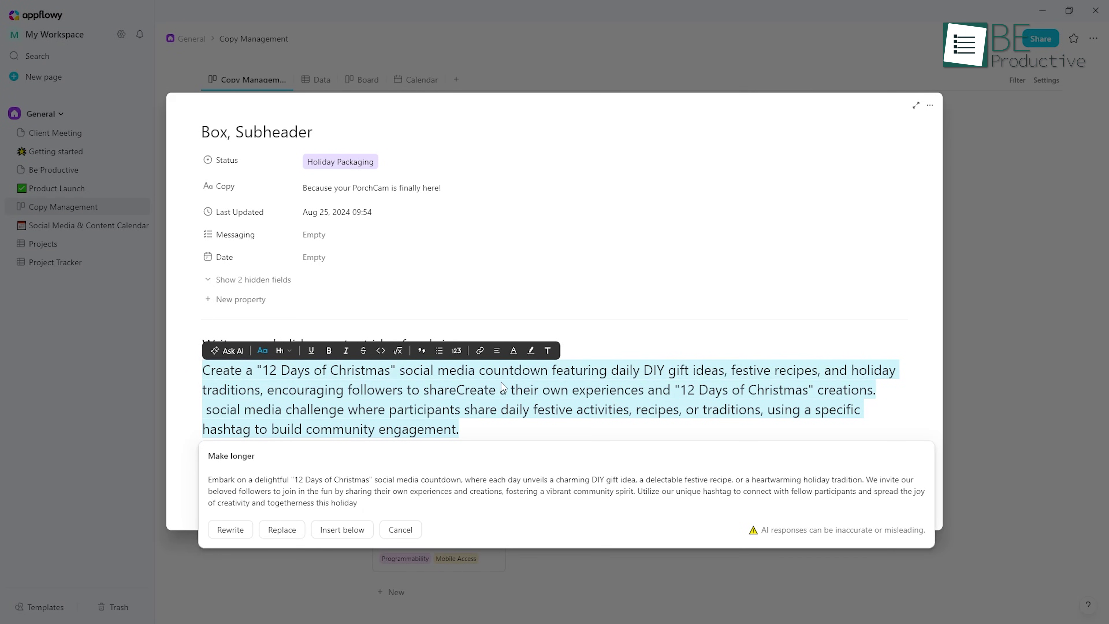
click(237, 530)
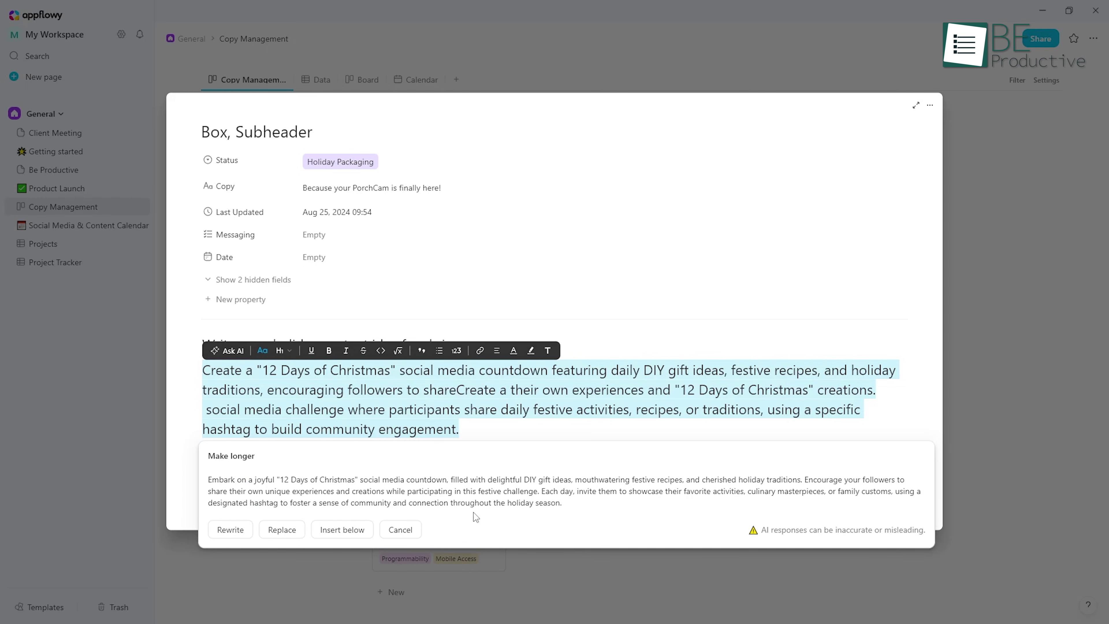
click(238, 349)
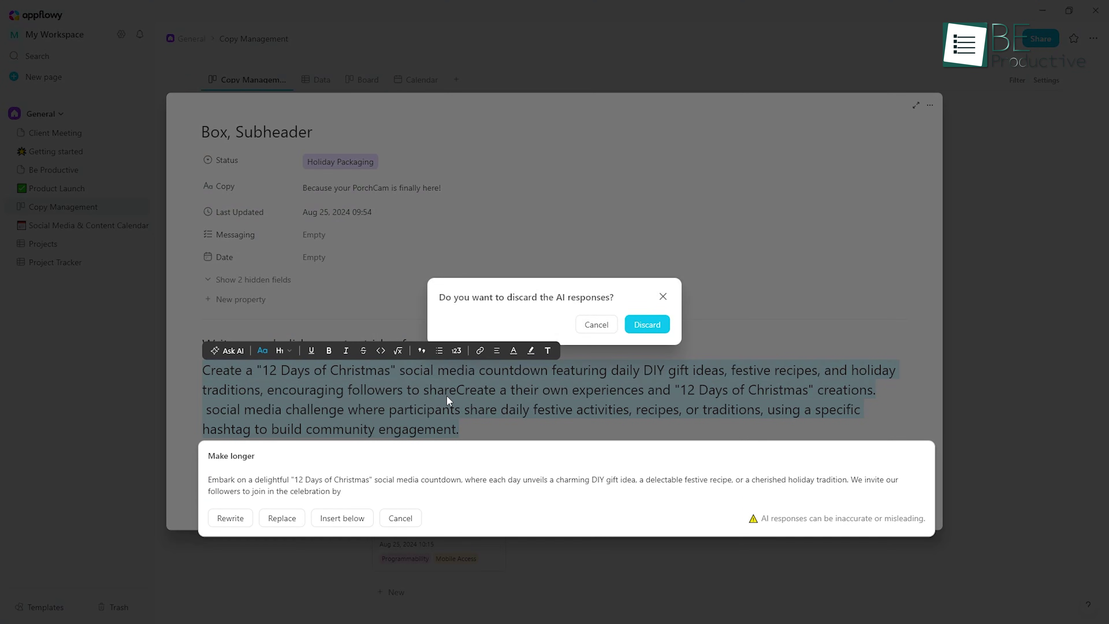
click(342, 553)
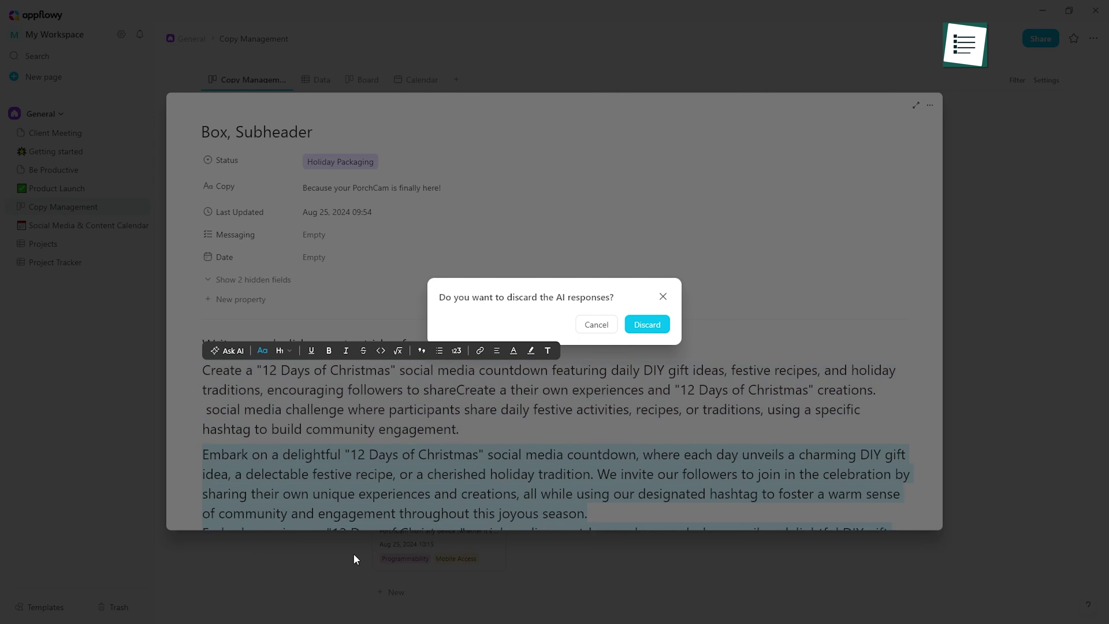
click(645, 329)
scroll(536, 445, down, 5)
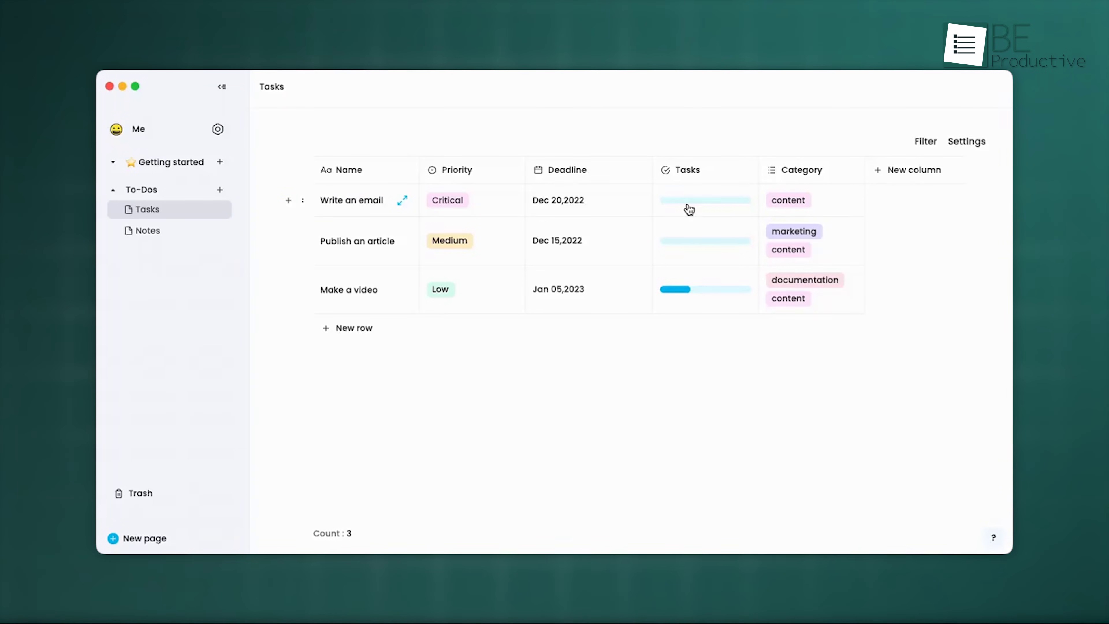
Tick the draft, review and publish checklist items for Write an email.
click(690, 210)
click(674, 300)
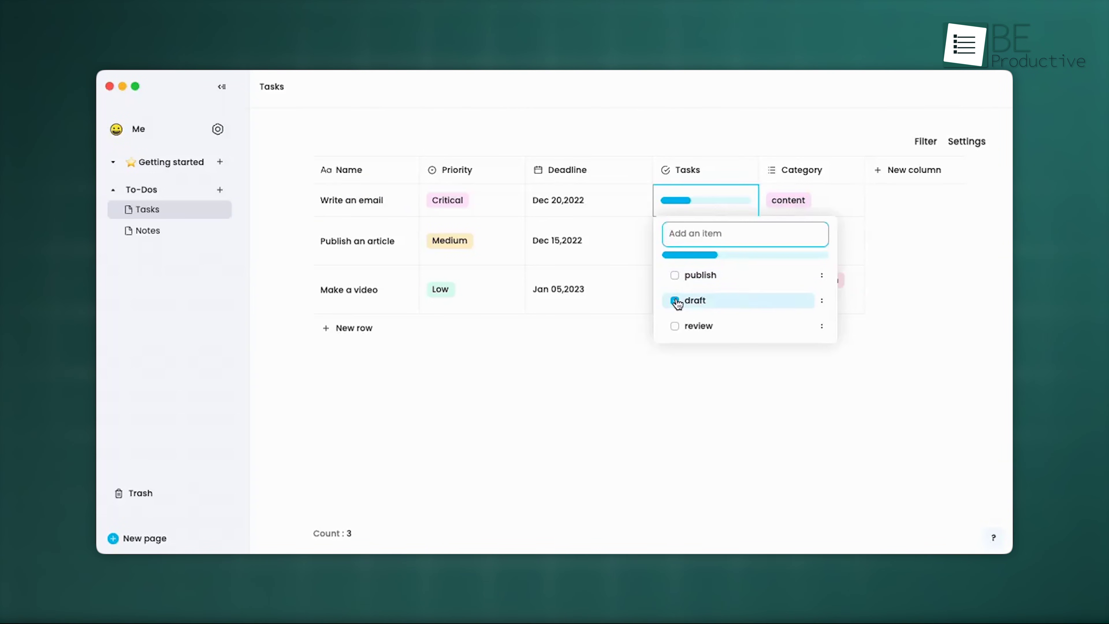
click(675, 326)
click(675, 275)
click(716, 377)
Filter the Tasks table by Category to documentation and content.
click(925, 141)
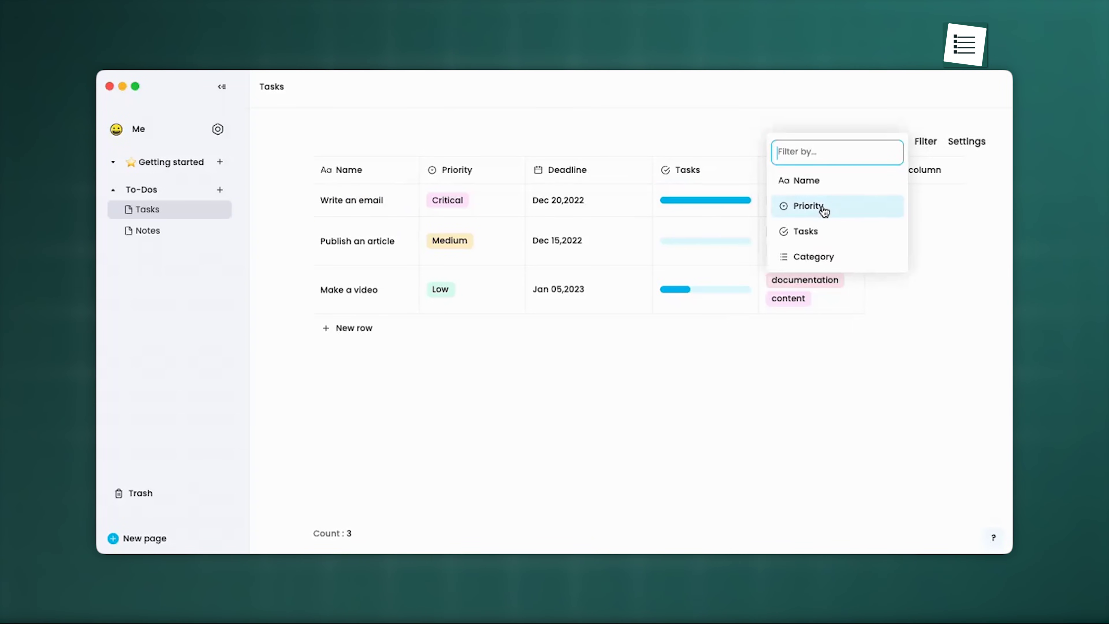
click(814, 256)
click(393, 174)
click(379, 218)
click(384, 246)
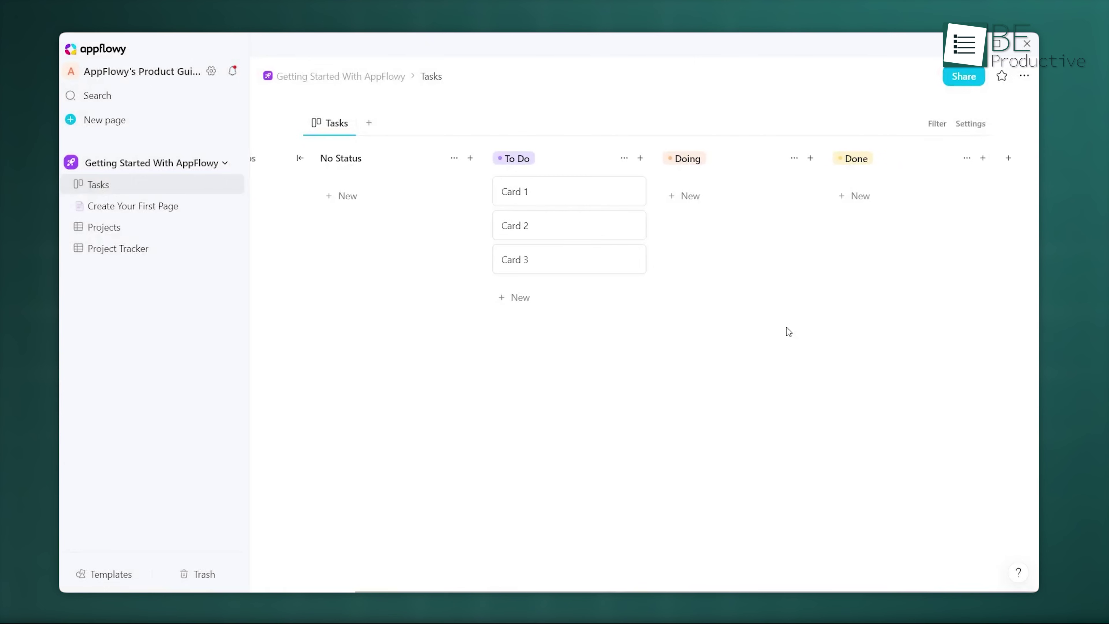
Move Card 2 to Doing, Card 3 to Done, and the Q4 column to the front.
mouse_move(602, 225)
drag(564, 225, 743, 197)
drag(555, 236, 897, 197)
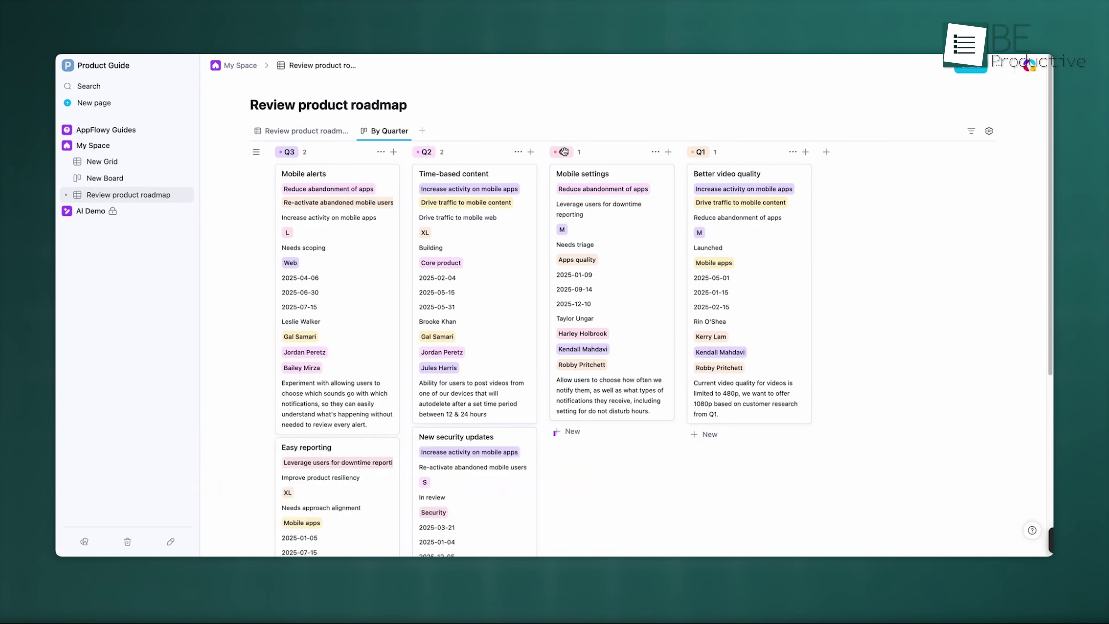
drag(563, 152, 288, 152)
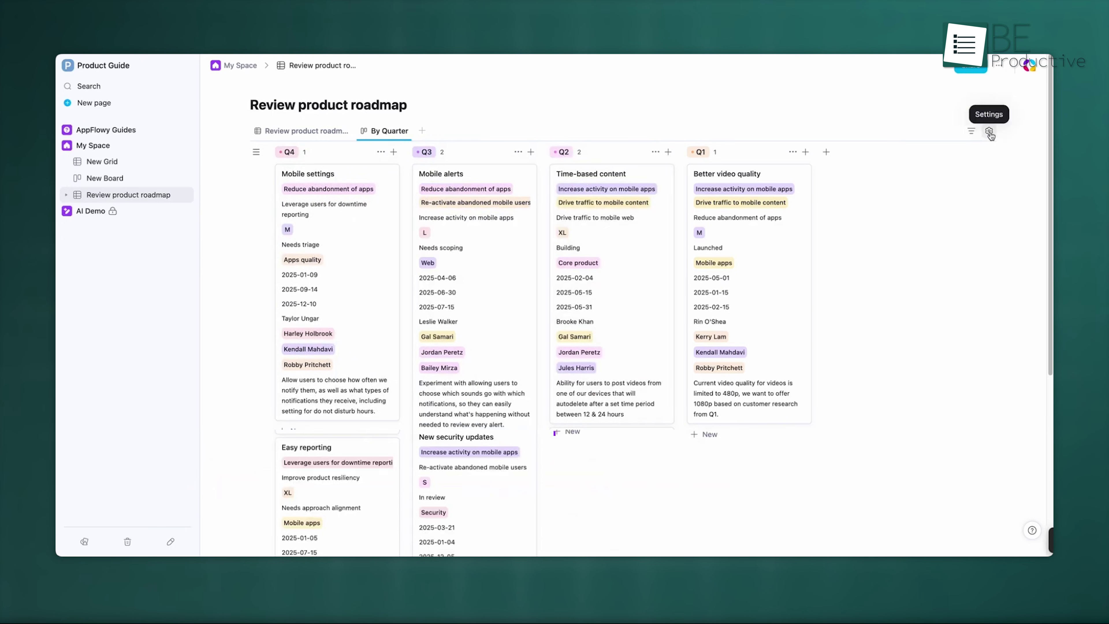
Hide Feature Description, Marketing lead and Engineering lead from the roadmap cards.
click(954, 153)
scroll(899, 350, down, 1)
click(900, 366)
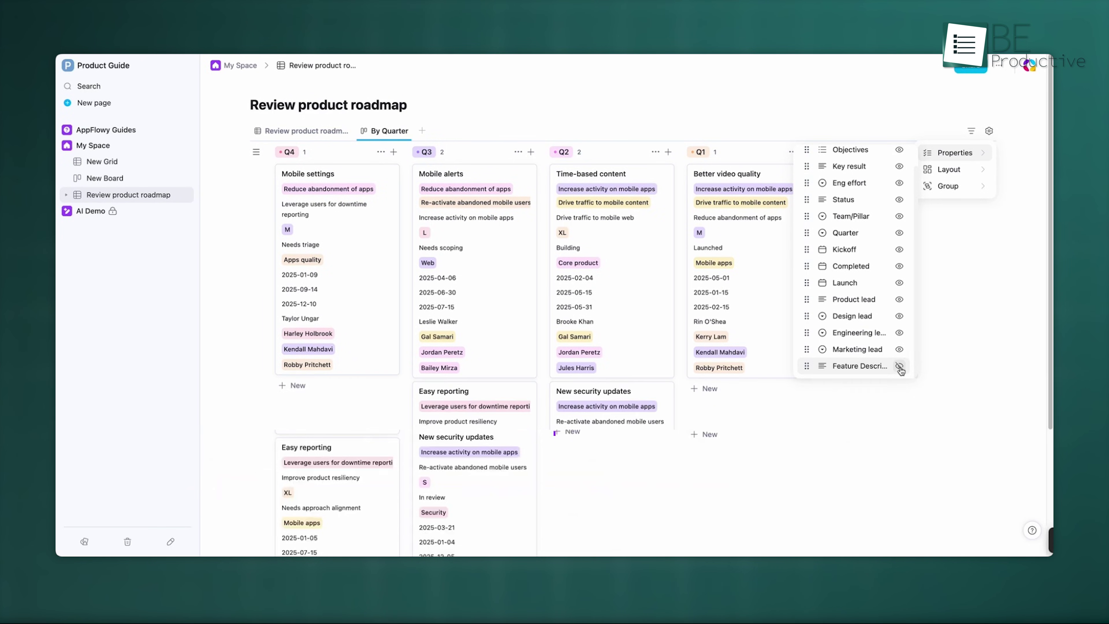
click(899, 349)
click(900, 332)
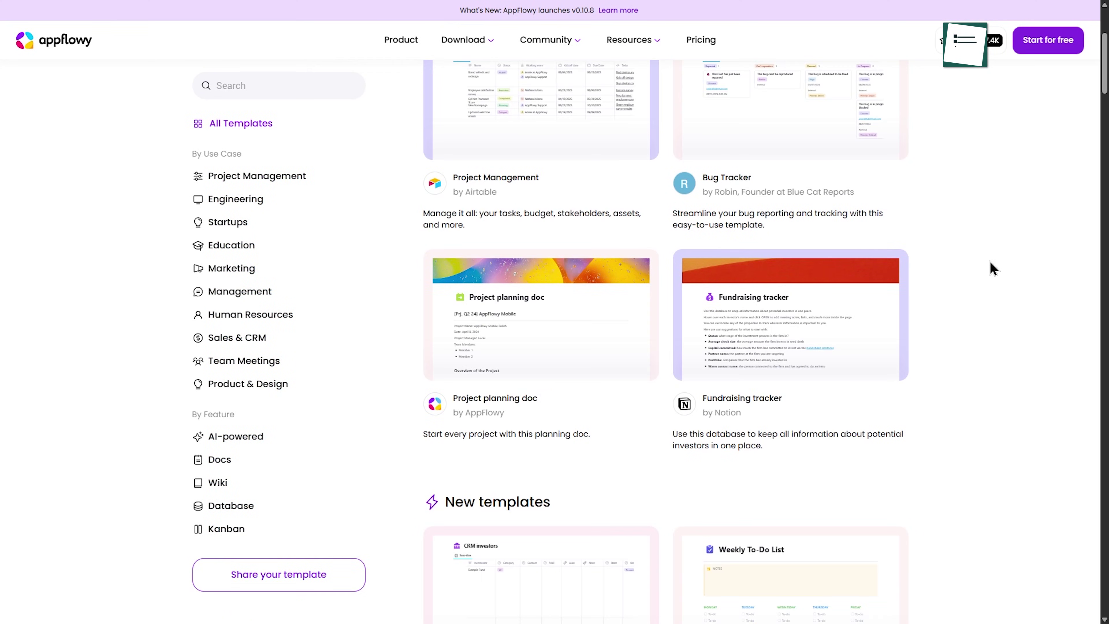
Scroll down through the website's template gallery.
scroll(994, 268, down, 10)
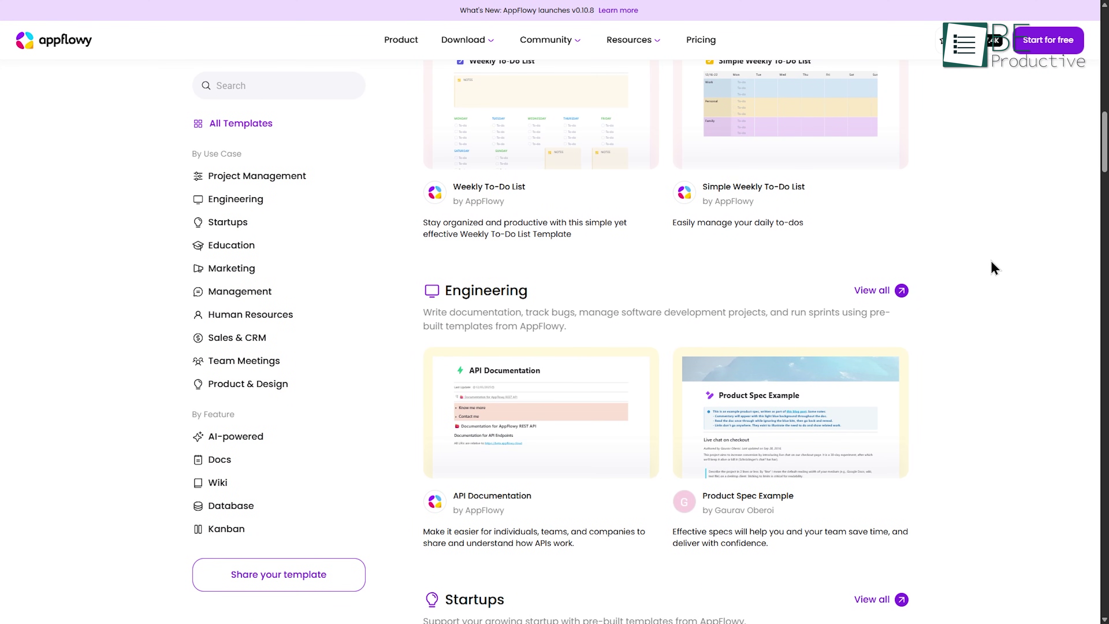
scroll(993, 267, down, 4)
scroll(993, 267, down, 5)
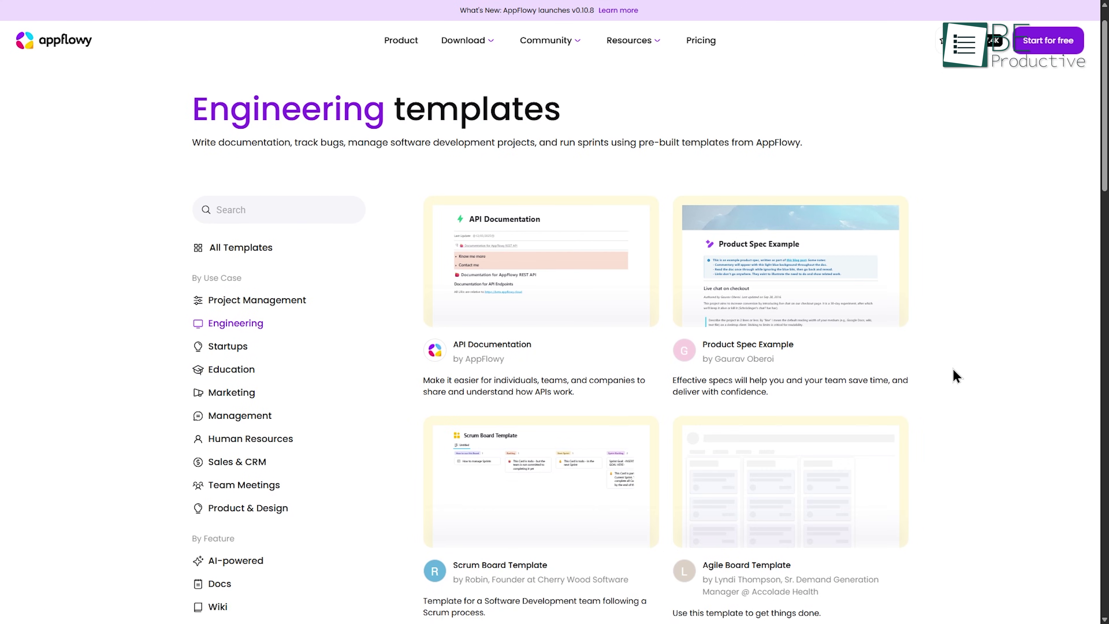
scroll(956, 376, down, 3)
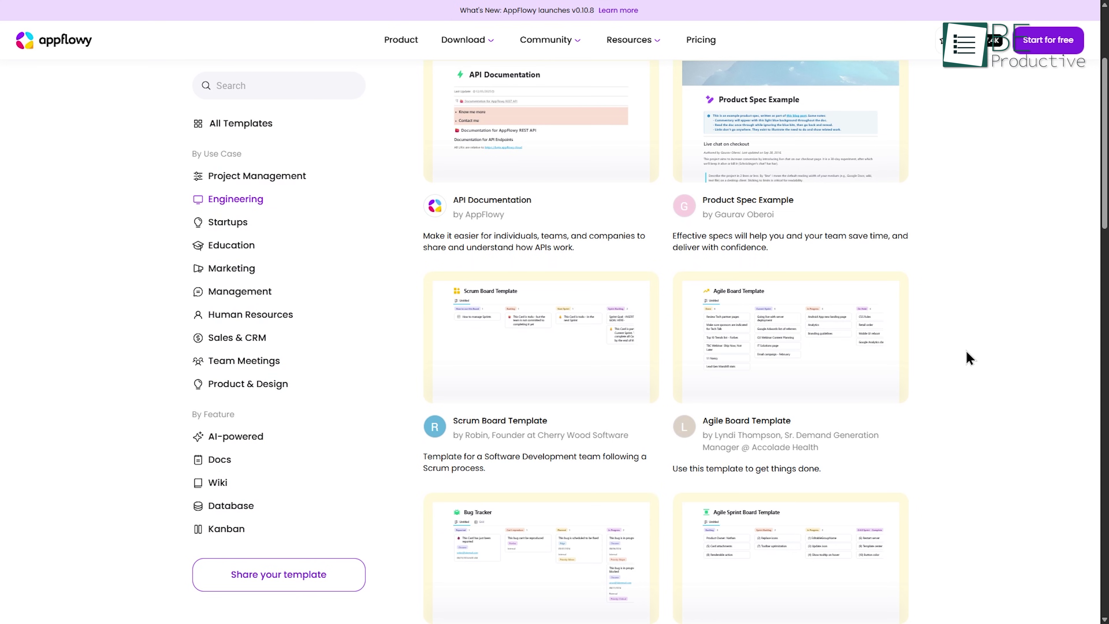
scroll(972, 356, down, 3)
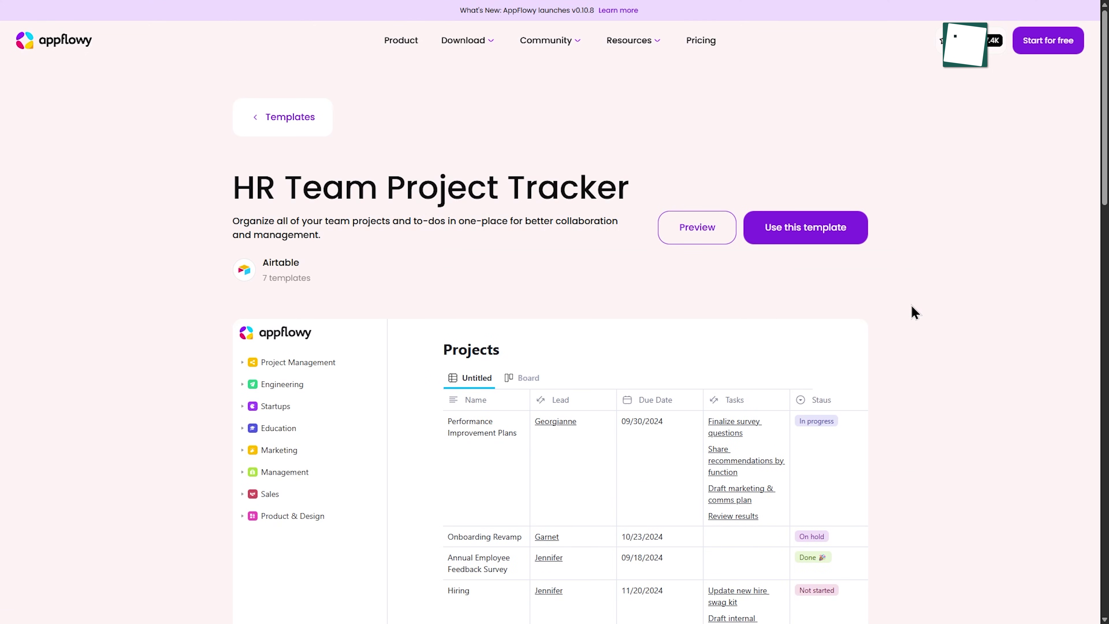
scroll(915, 312, down, 4)
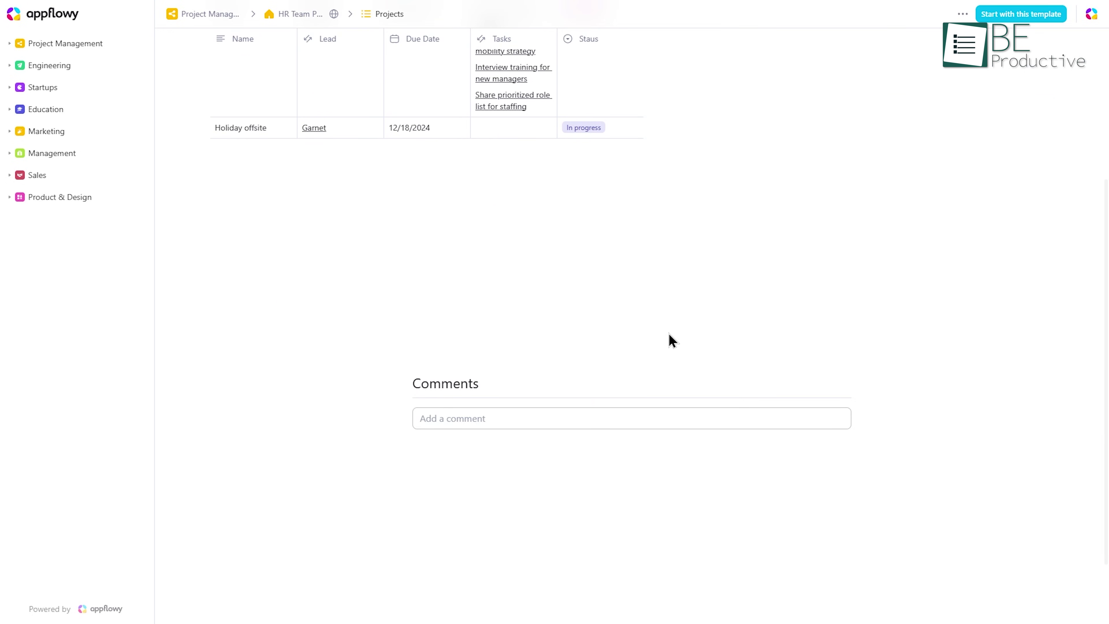
scroll(669, 340, up, 8)
Open Onboarding Revamp as a page, then view the Project Plan One Pager template.
click(286, 245)
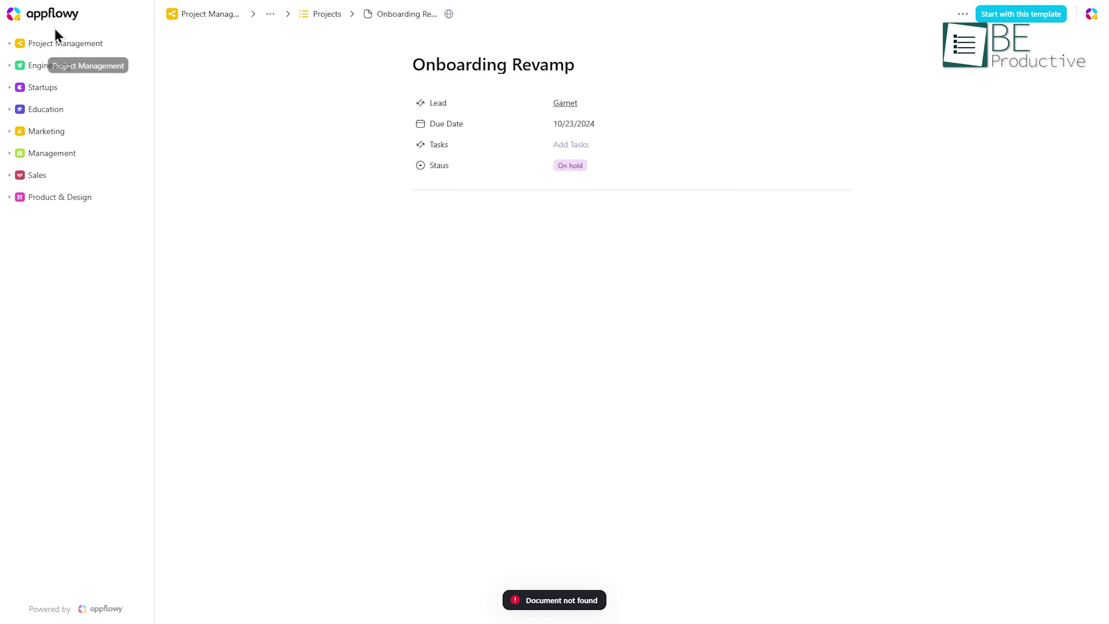
click(47, 42)
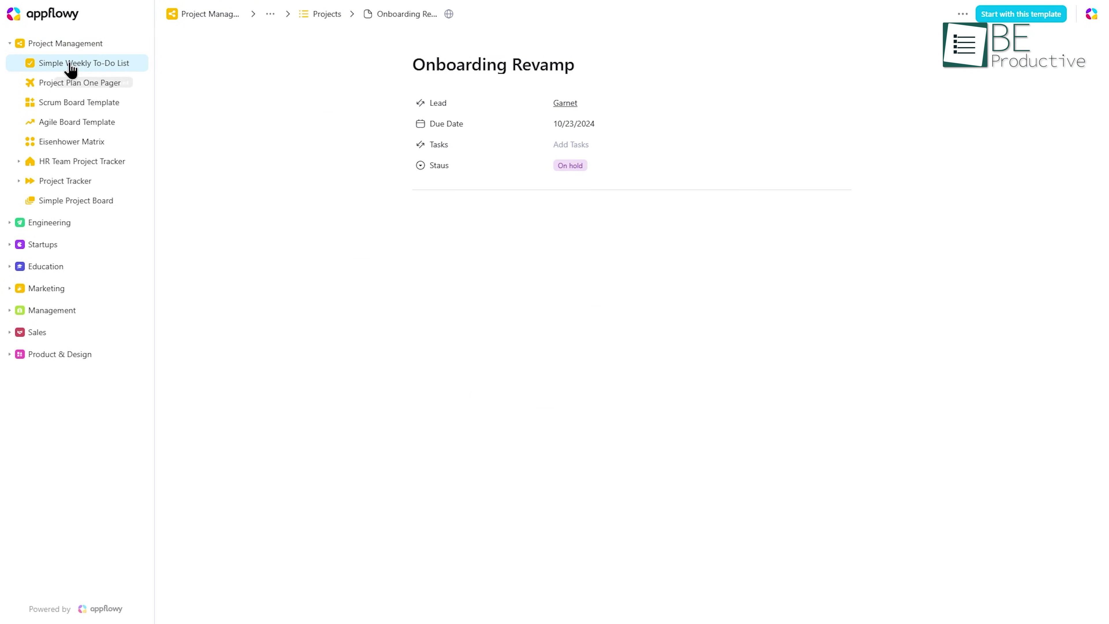
click(66, 63)
click(70, 84)
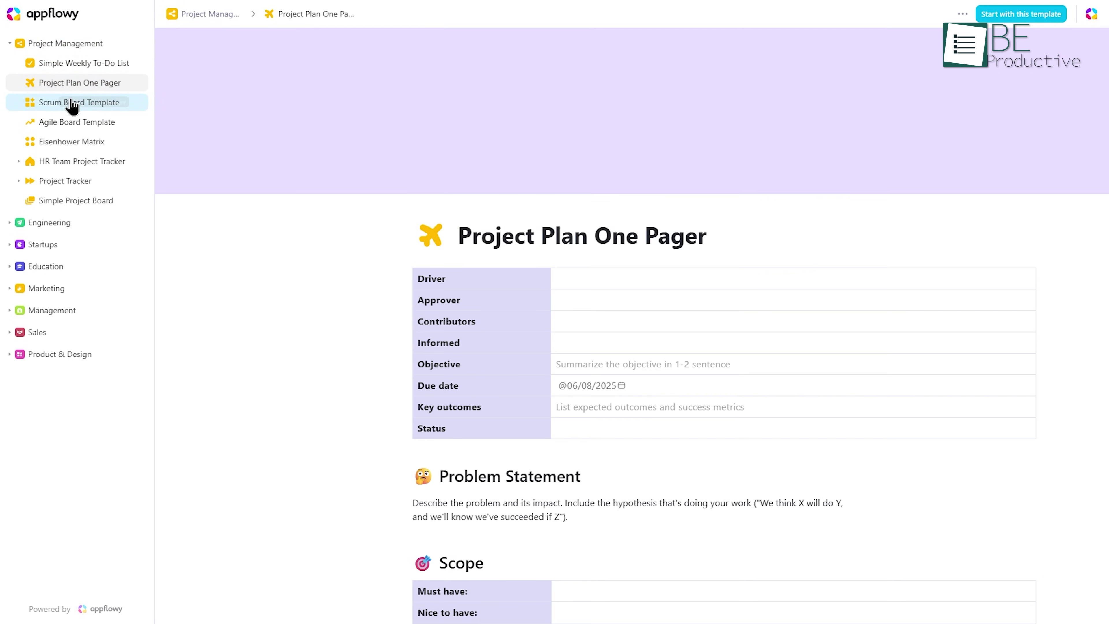
scroll(379, 261, down, 2)
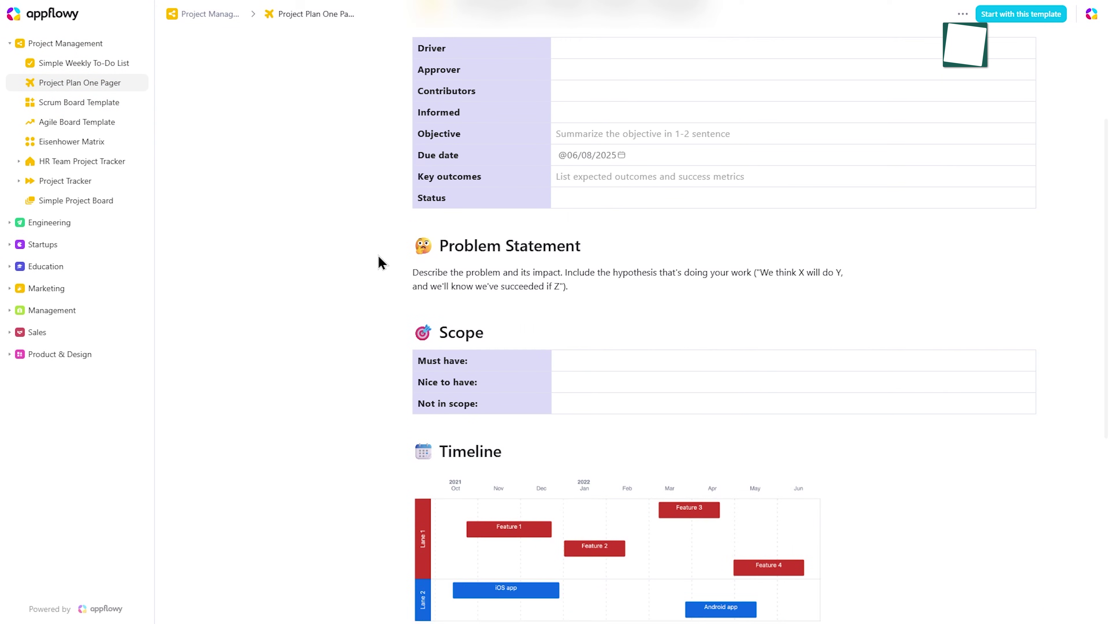
scroll(812, 315, down, 3)
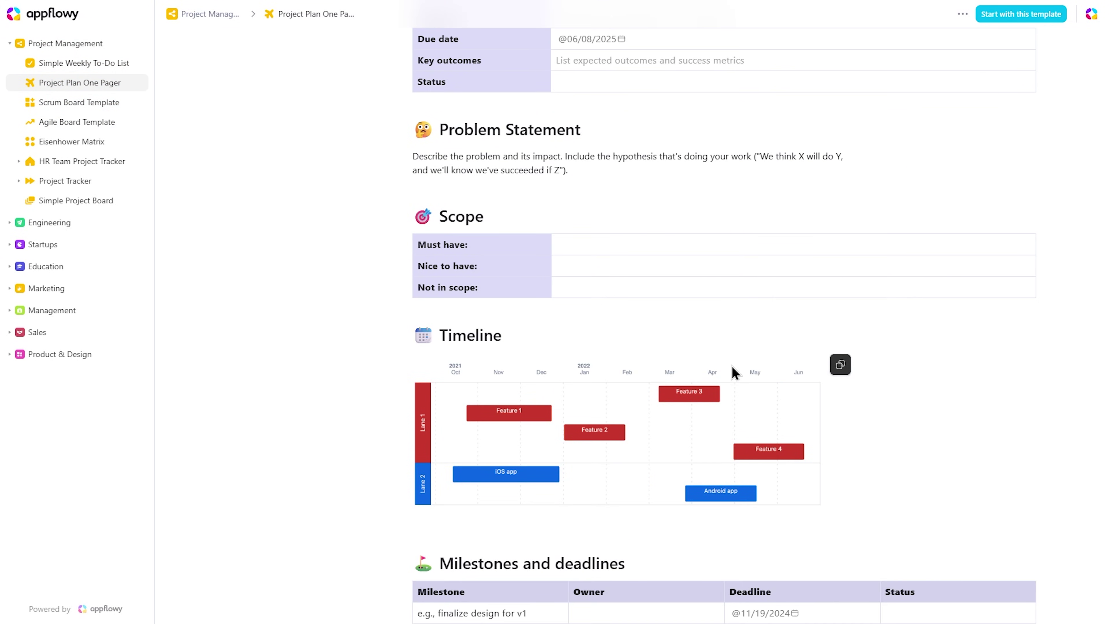
scroll(735, 372, down, 3)
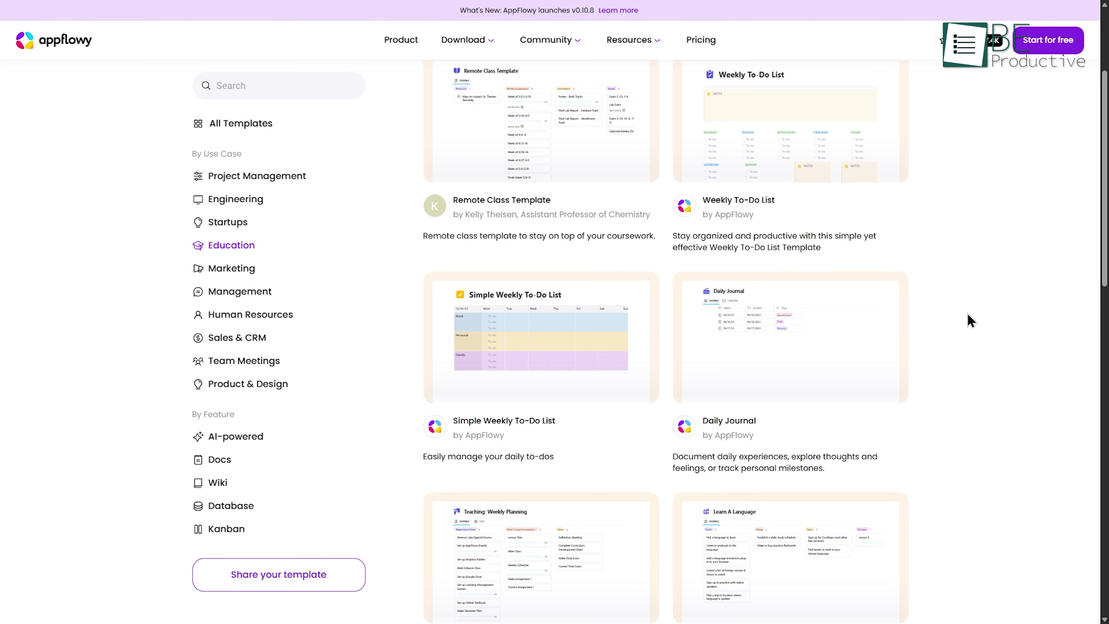
Scroll down through the Education templates.
scroll(971, 320, down, 3)
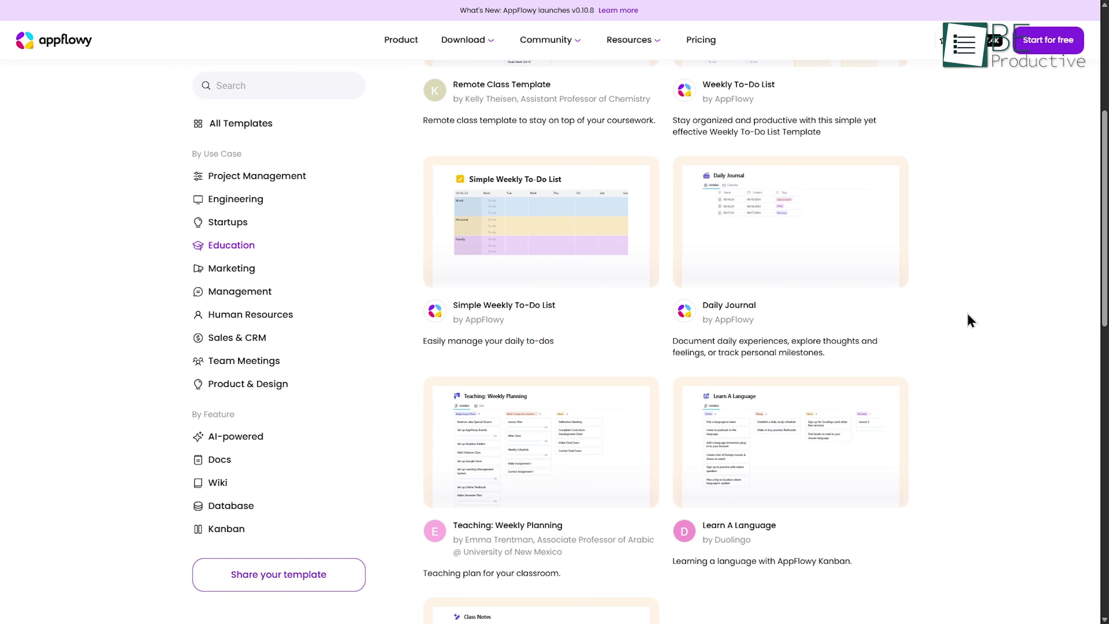
scroll(970, 320, down, 3)
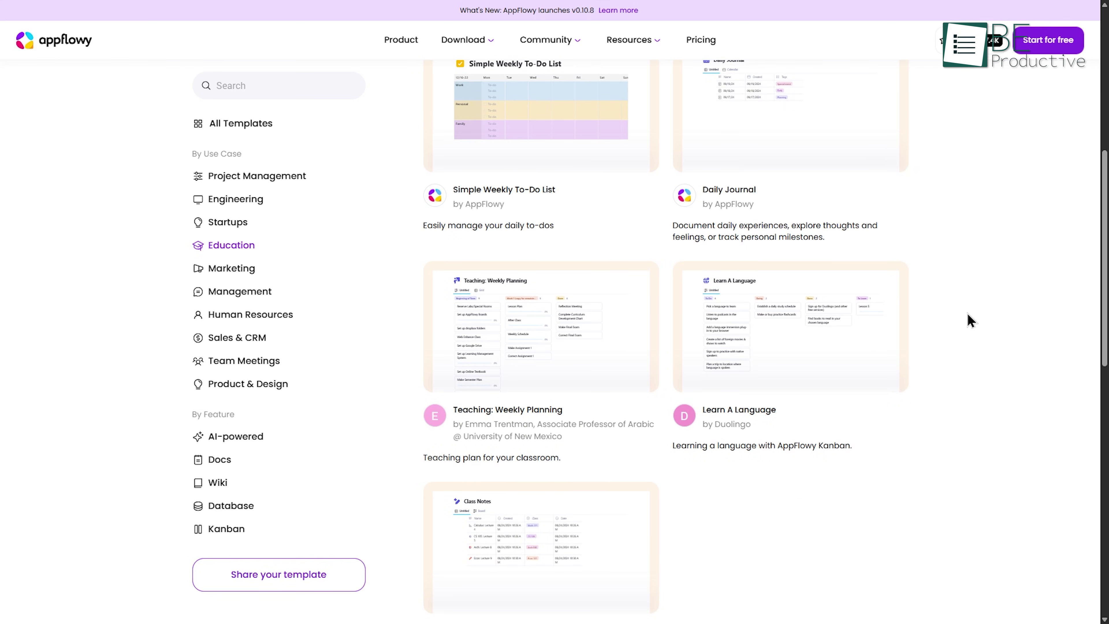
scroll(971, 320, down, 2)
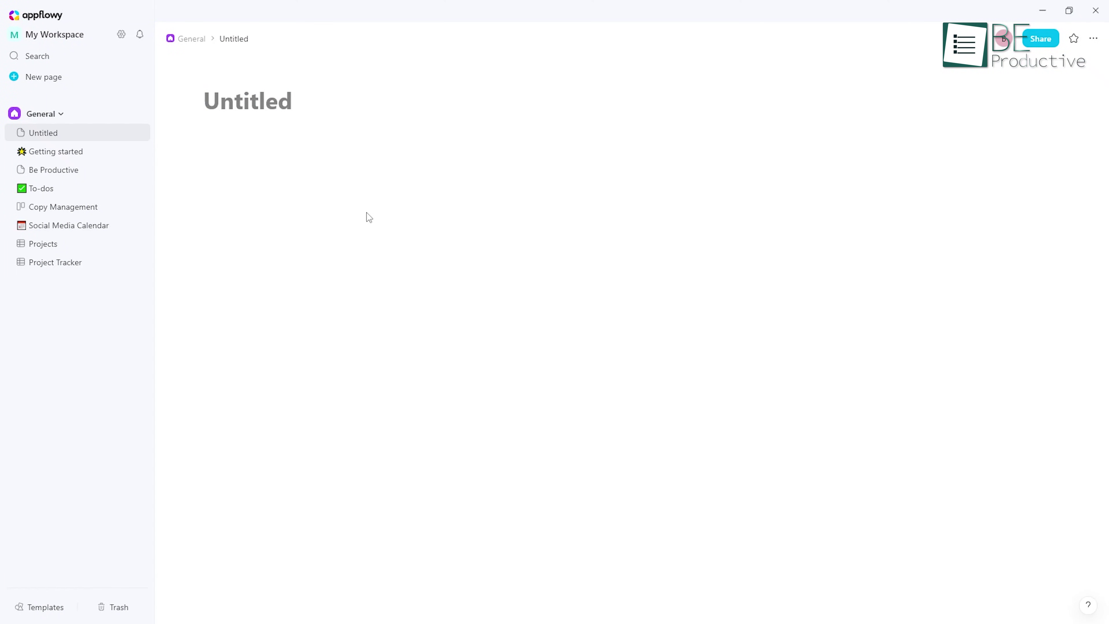
Title the new page 'Client Meeting' and start its body with a Heading 1 block.
text(Client Meeting)
key(Return)
text(# ta)
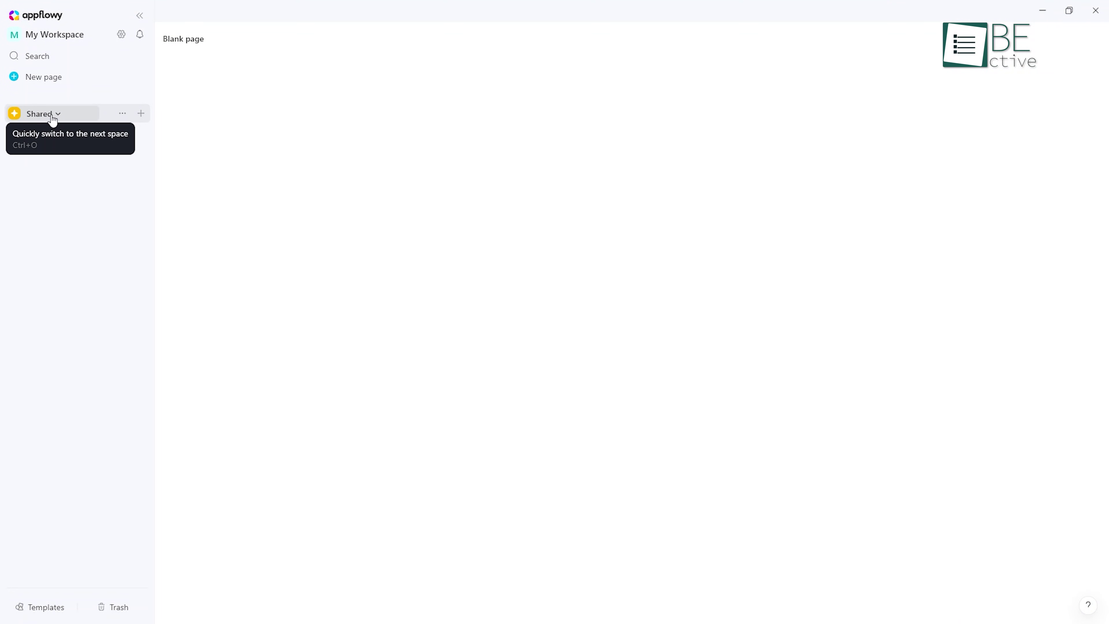
Switch to the General space and open the To-dos board under Getting started, briefly checking Search.
click(52, 115)
click(52, 139)
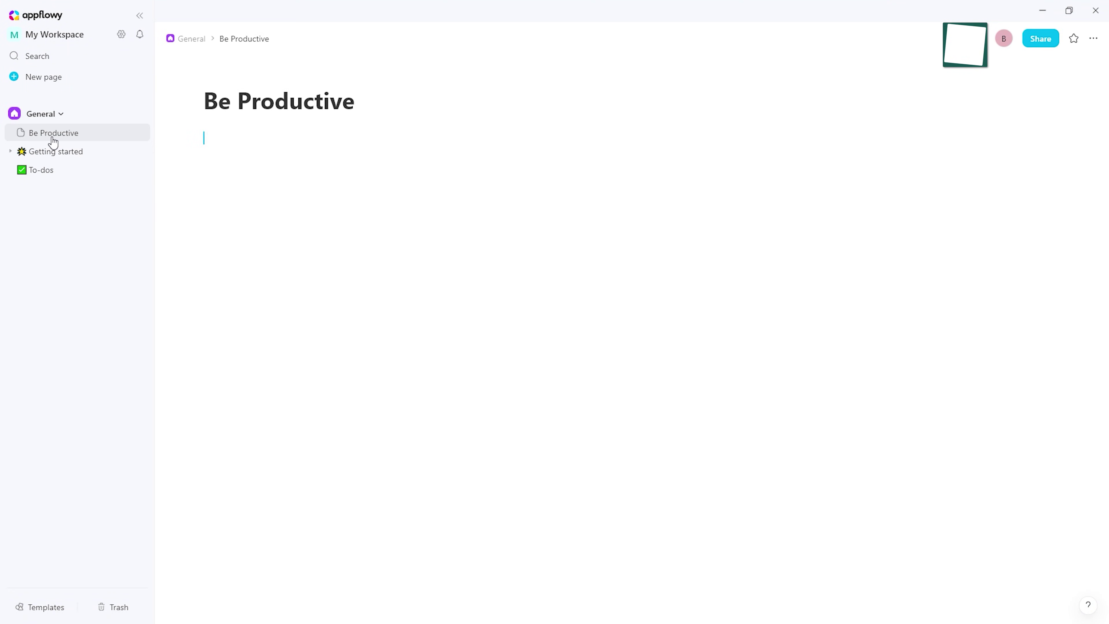
click(53, 152)
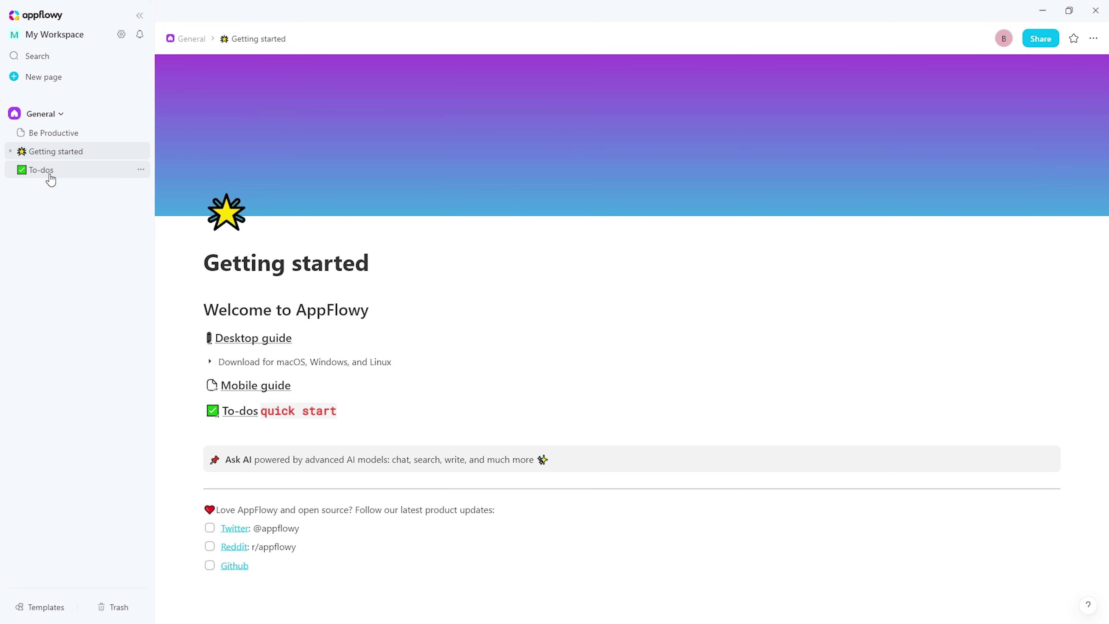
click(50, 174)
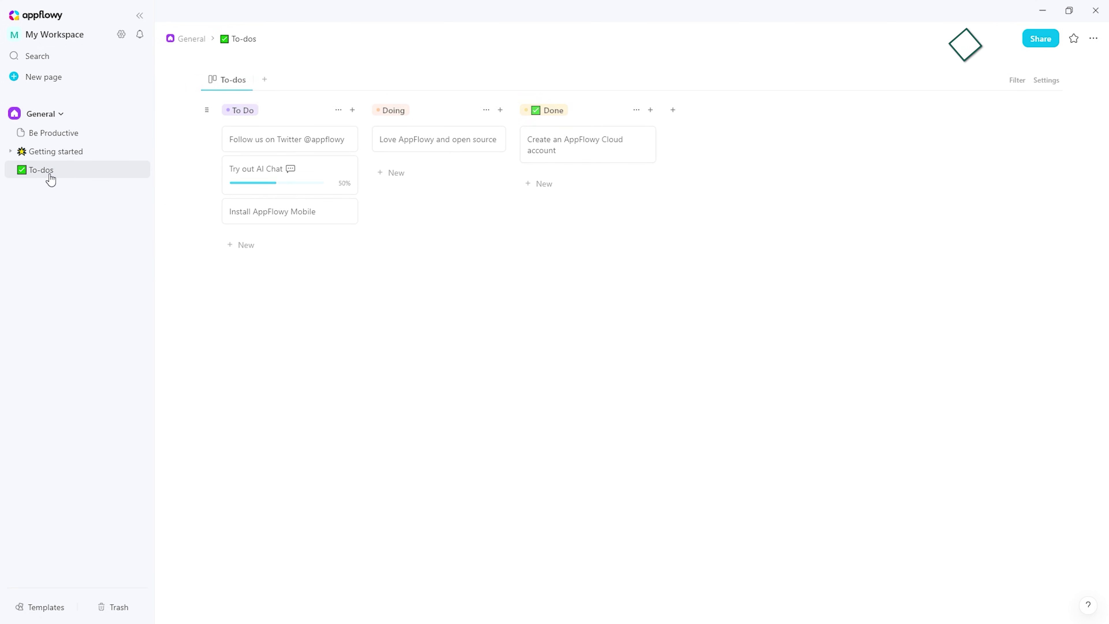
click(44, 59)
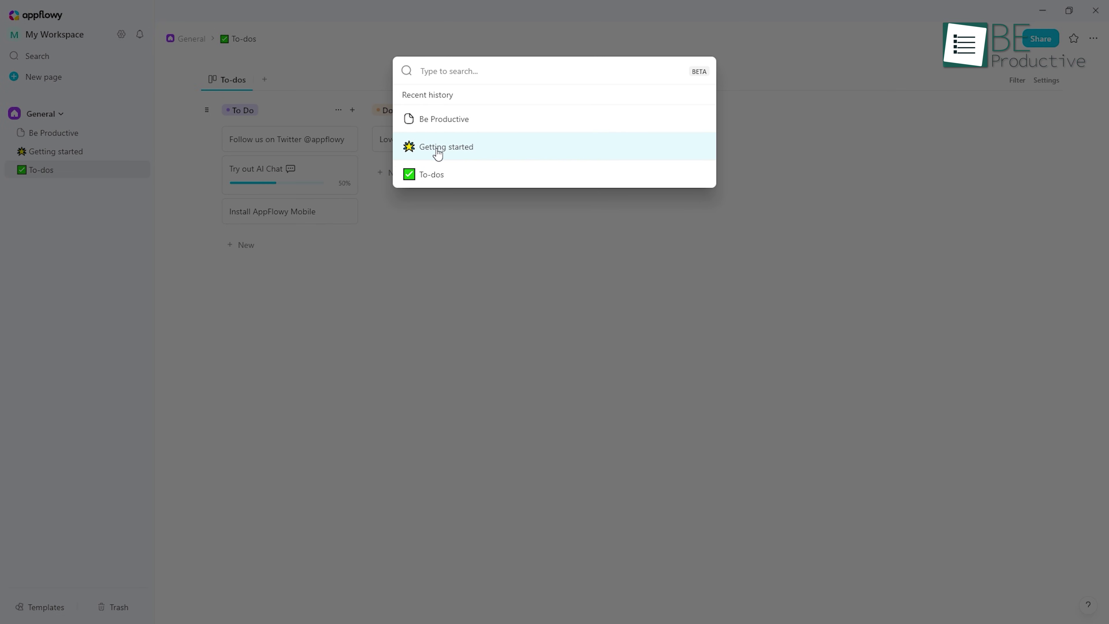
click(498, 312)
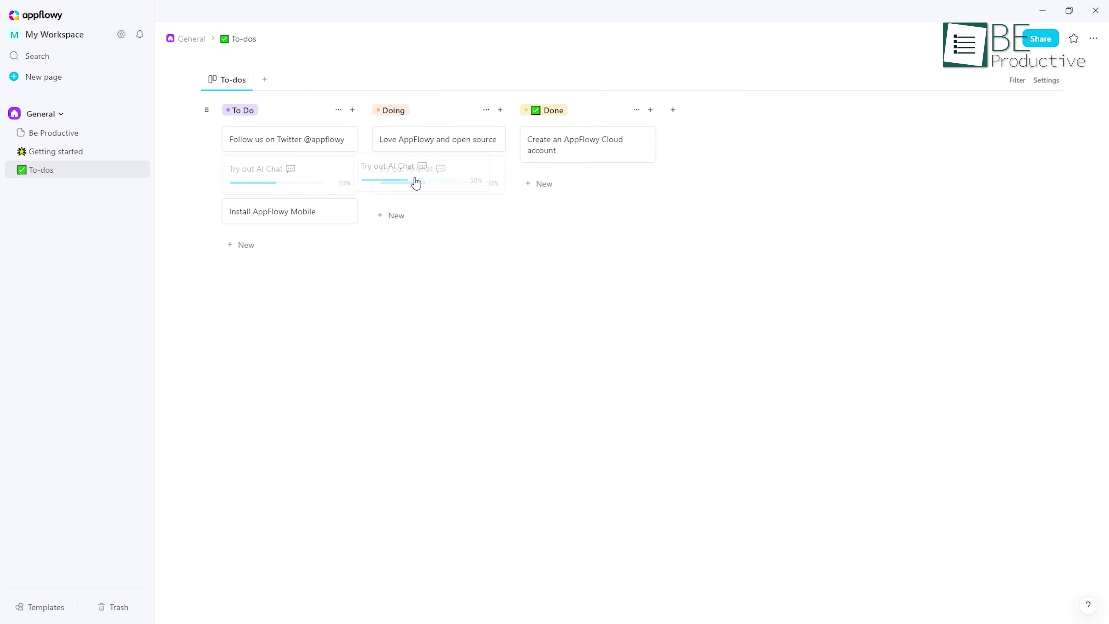
Move Try out AI Chat into Doing and the Cloud account card into To Do.
drag(416, 183, 471, 183)
drag(572, 154, 595, 154)
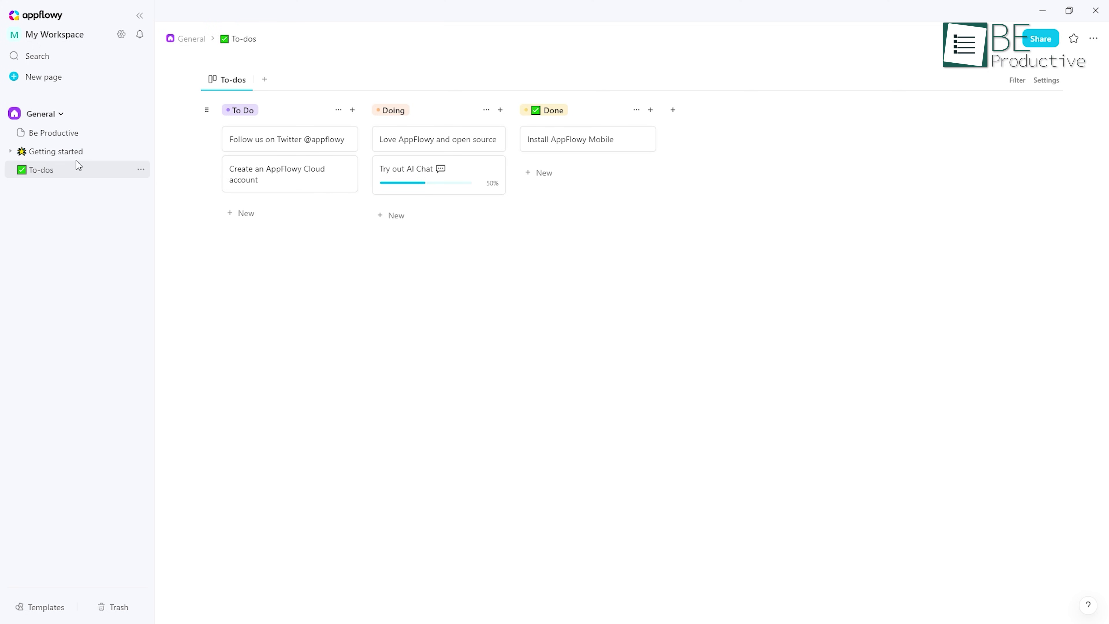
click(76, 152)
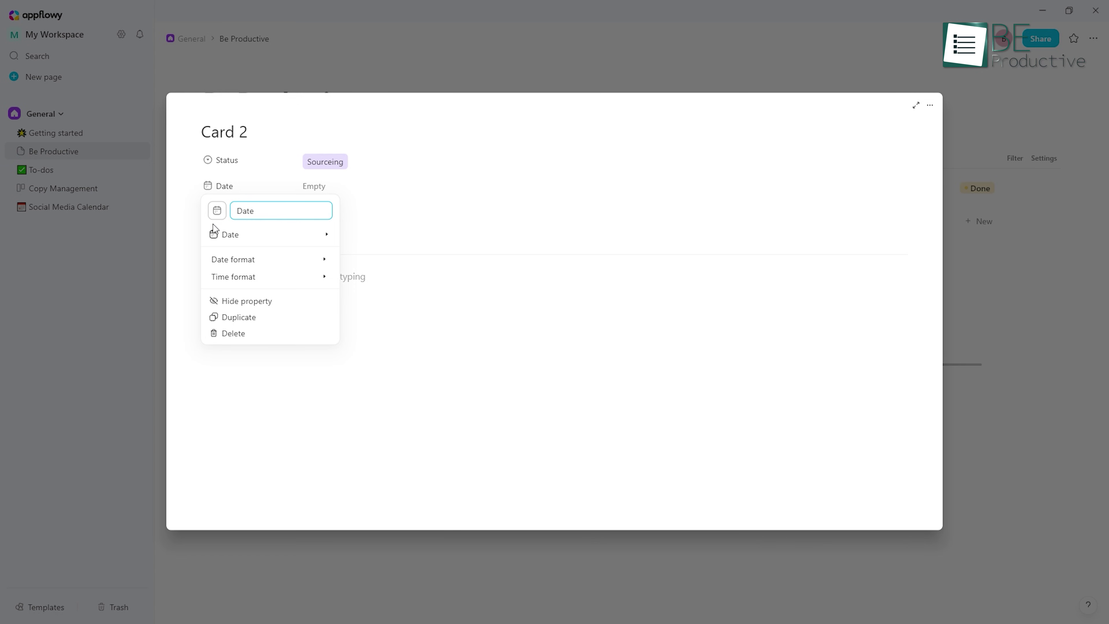
click(231, 234)
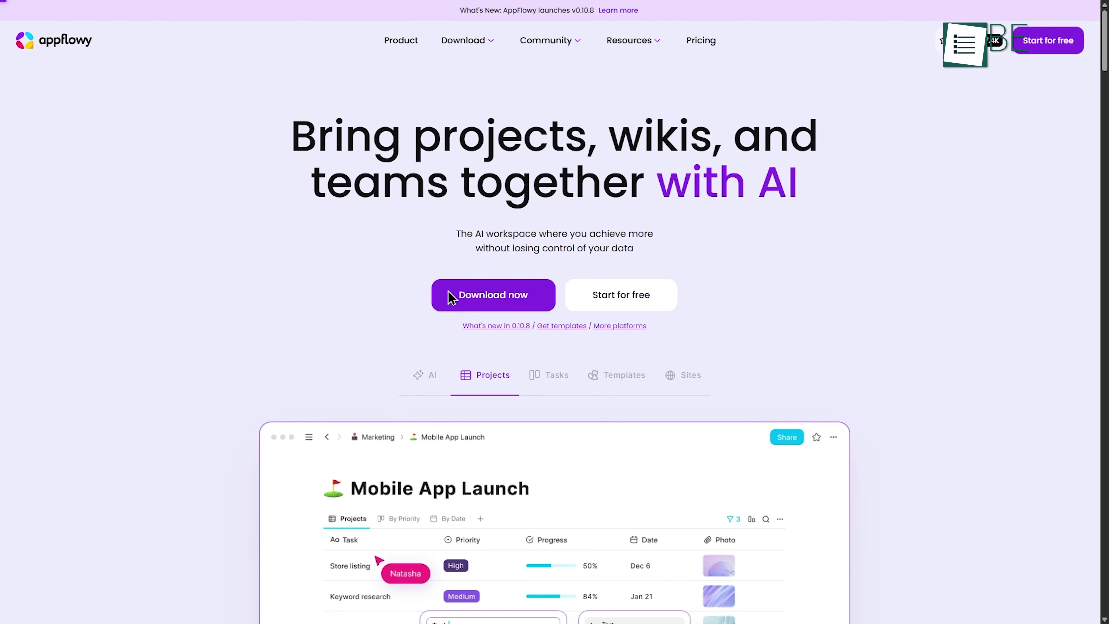
Jump from the homepage's Download now button to the macOS, Windows and Linux desktop downloads.
click(452, 297)
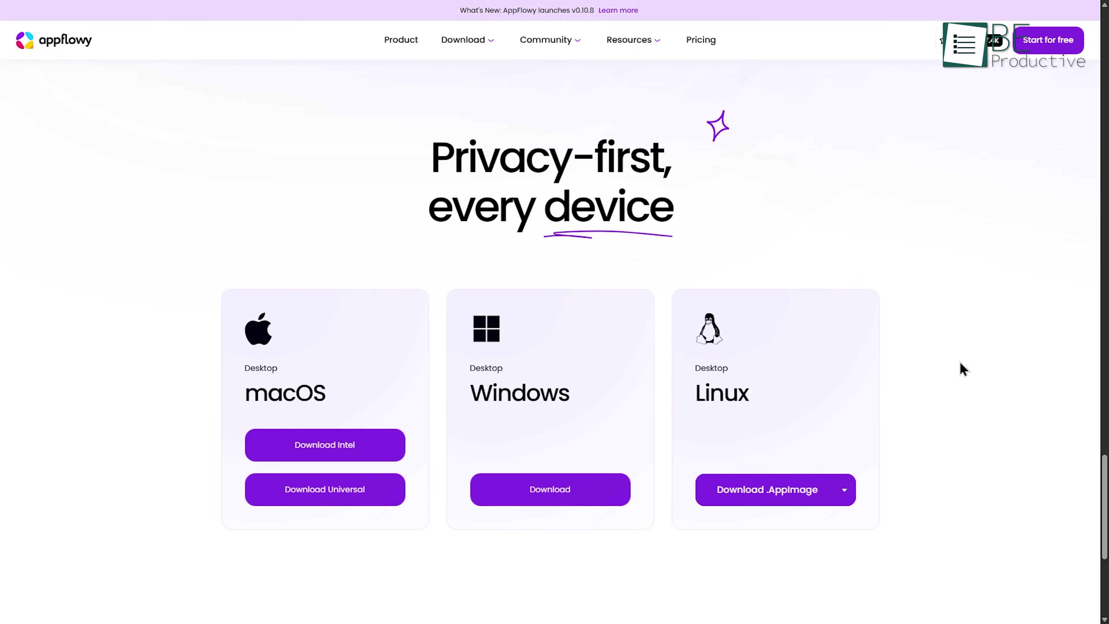